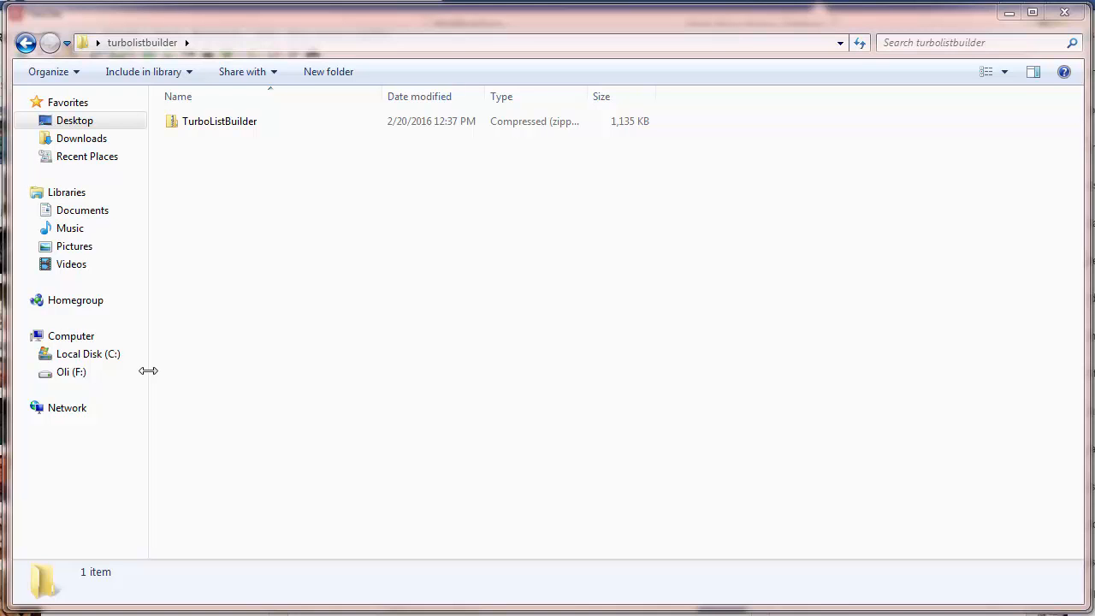
Step: Extract the TurboListBuilder archive with 7-Zip into its own TurboListBuilder folder and open that folder
{"action": "right_click", "coordinate": [228, 126]}
{"action": "mouse_move", "coordinate": [259, 203]}
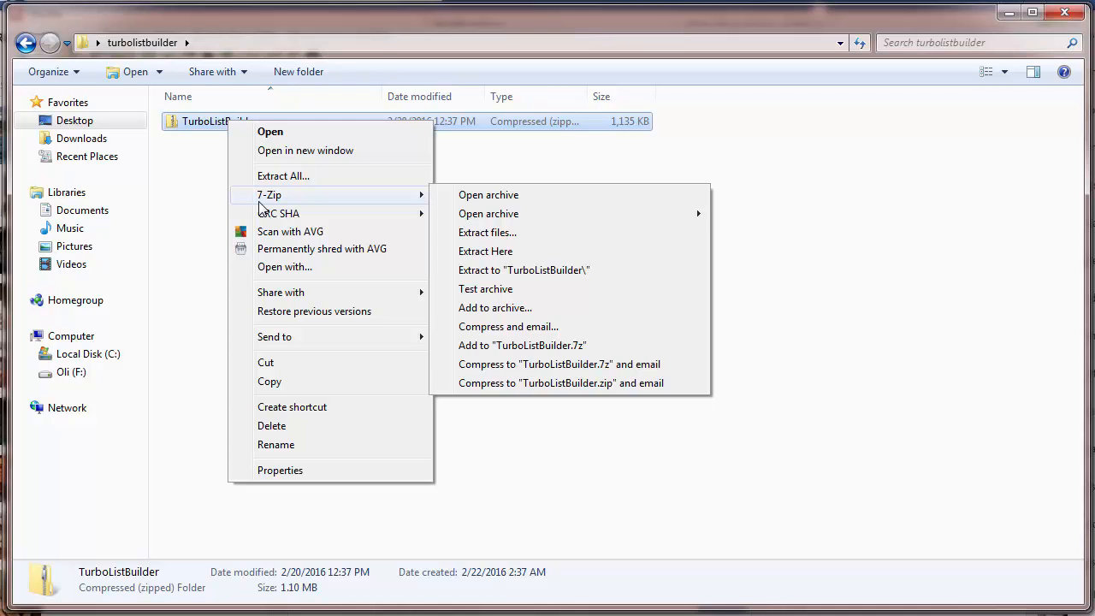
{"action": "left_click", "coordinate": [473, 271]}
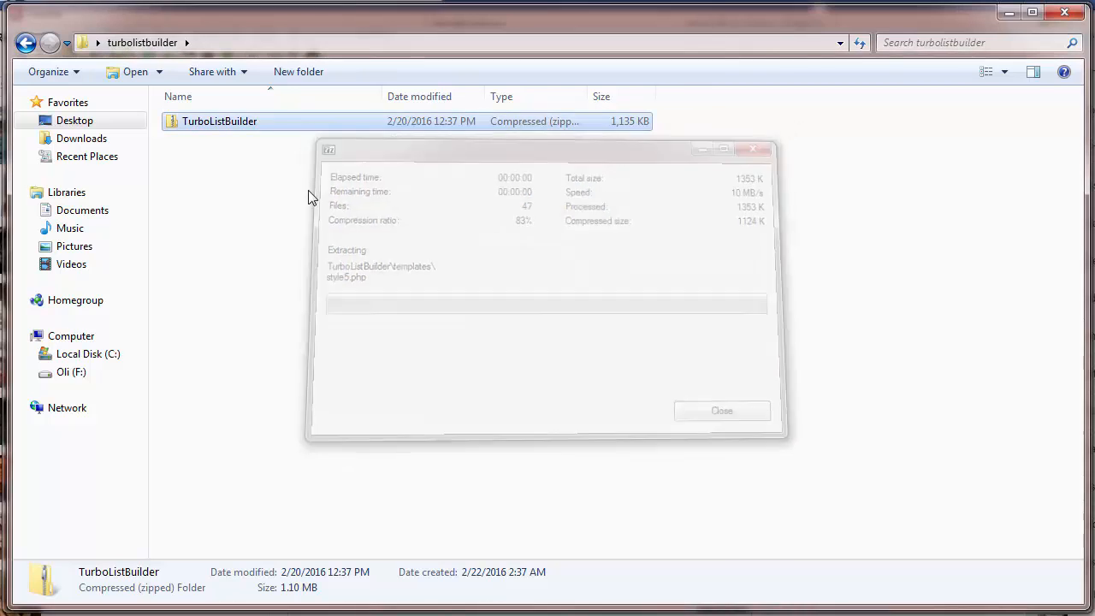
{"action": "double_click", "coordinate": [220, 122]}
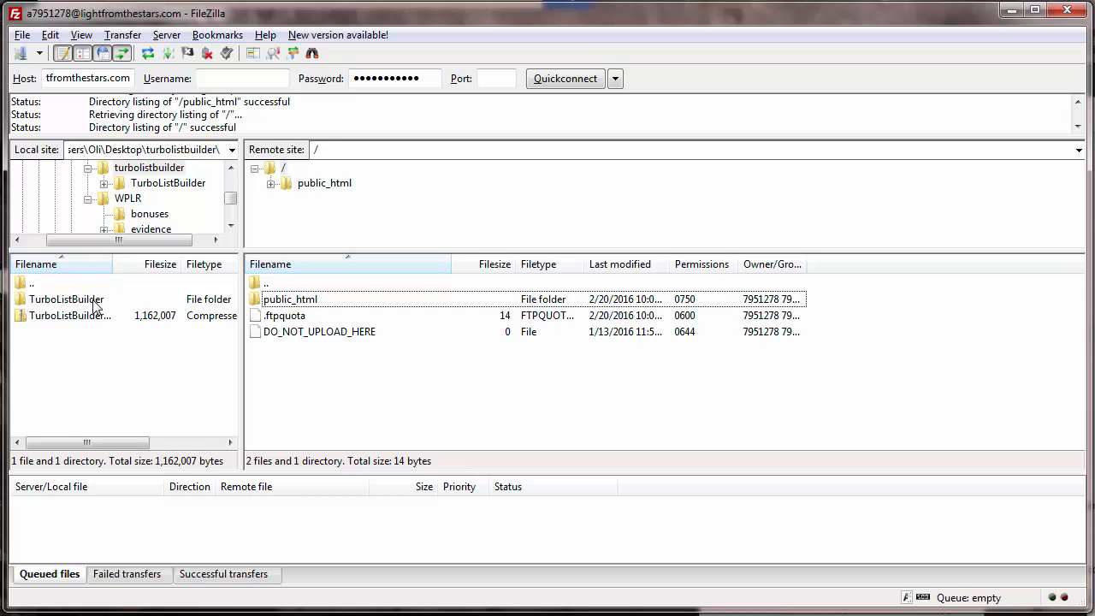
Step: In FileZilla, open the local TurboListBuilder folder, and create and enter a directory named turbolistbuilder inside the remote public_html folder
{"action": "double_click", "coordinate": [66, 299]}
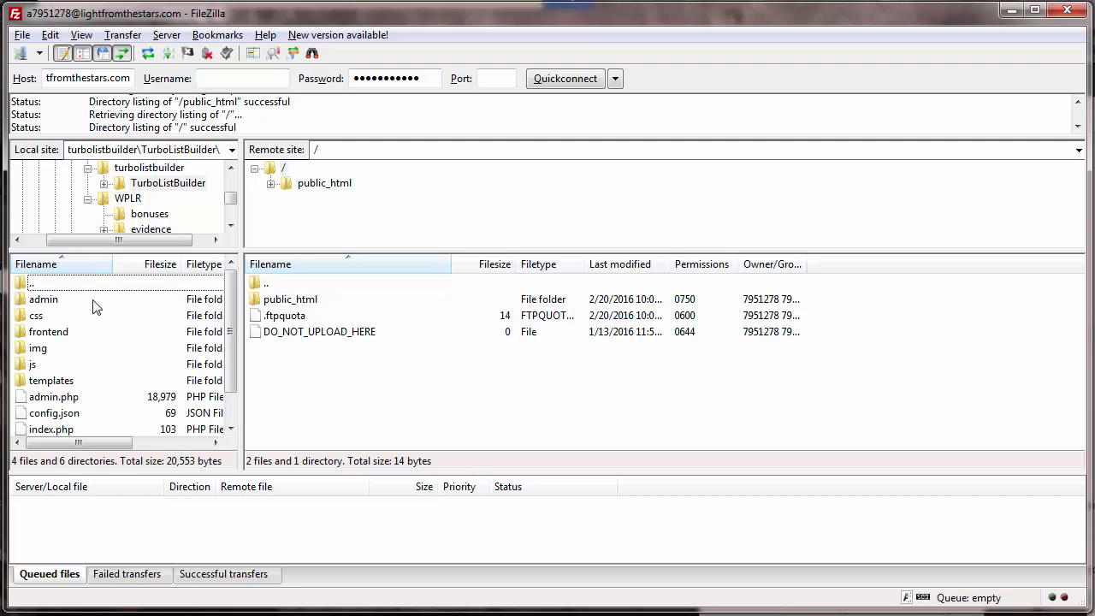
{"action": "double_click", "coordinate": [315, 304]}
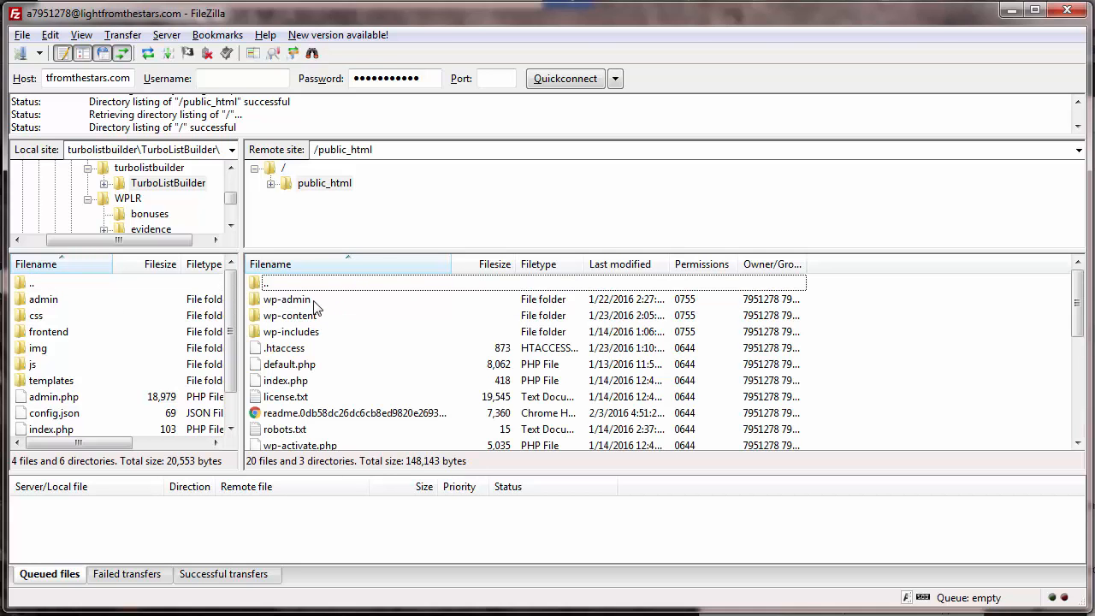
{"action": "right_click", "coordinate": [881, 363]}
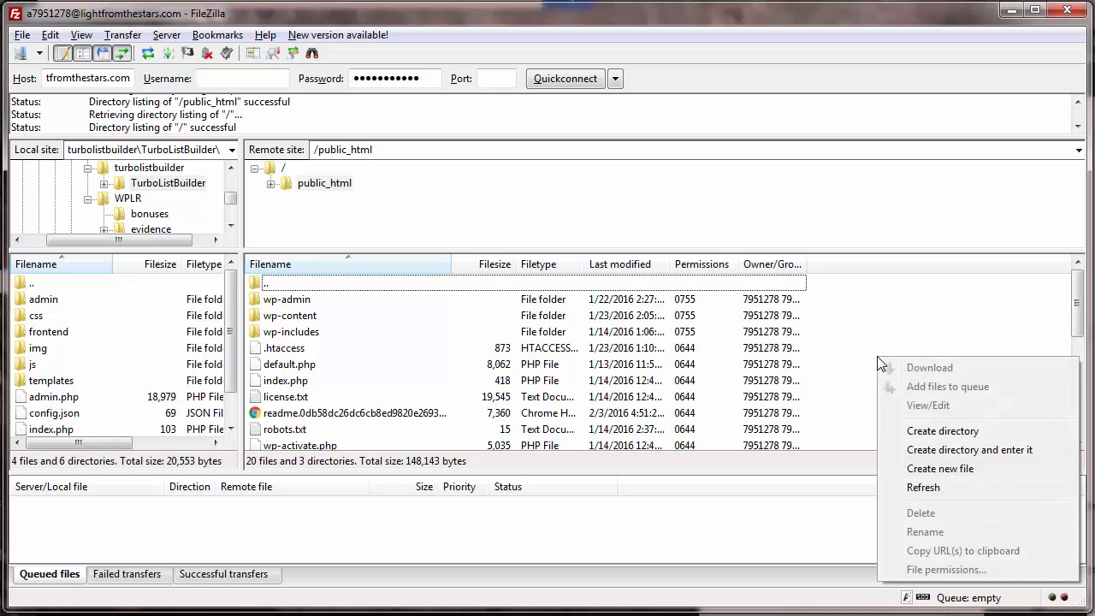
{"action": "left_click", "coordinate": [938, 451]}
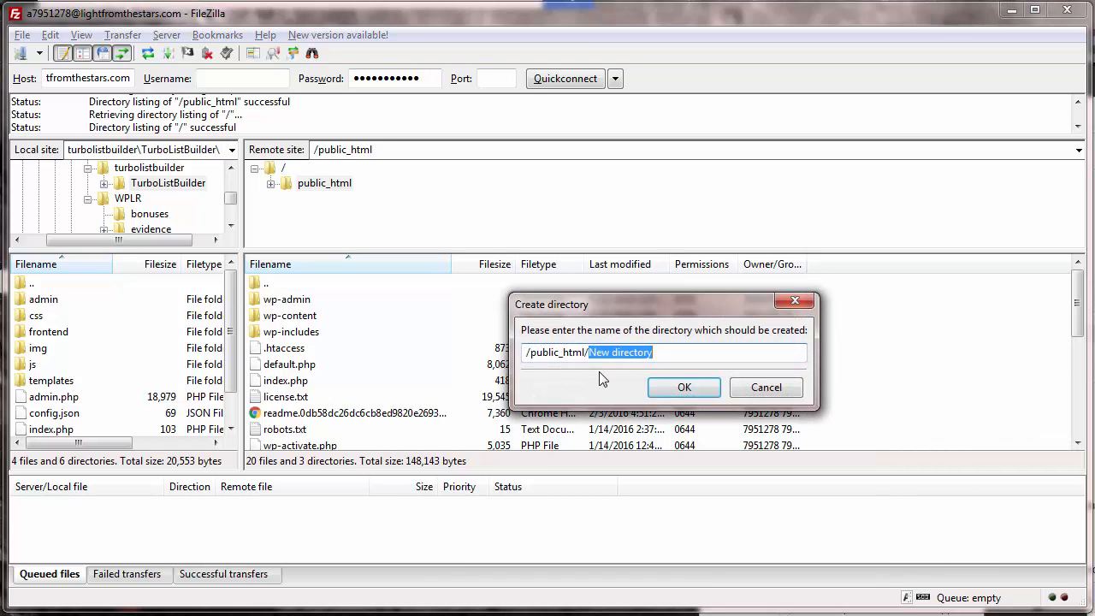
{"action": "type", "text": "turbol"}
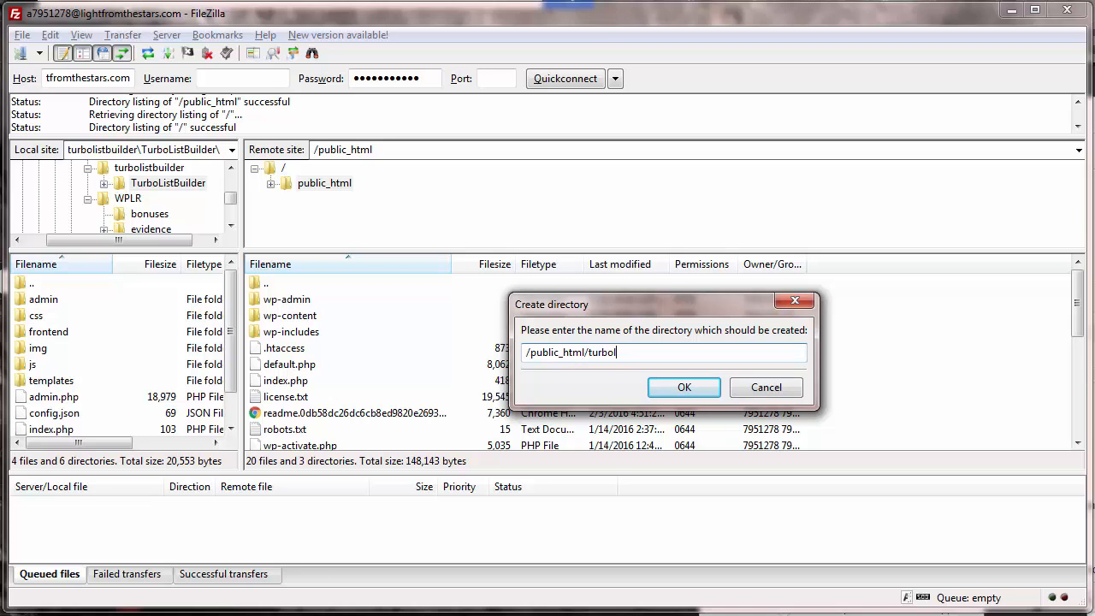
{"action": "type", "text": "istbuilder"}
{"action": "left_click", "coordinate": [686, 392]}
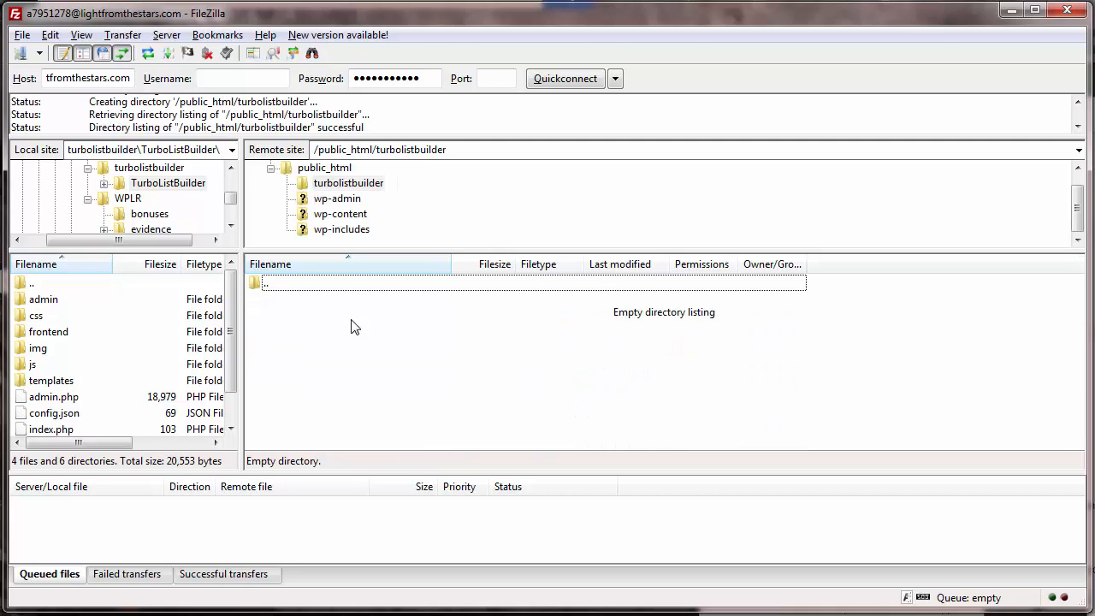
Step: Upload all folders and files from the local TurboListBuilder folder to the remote turbolistbuilder directory
{"action": "left_click", "coordinate": [55, 305]}
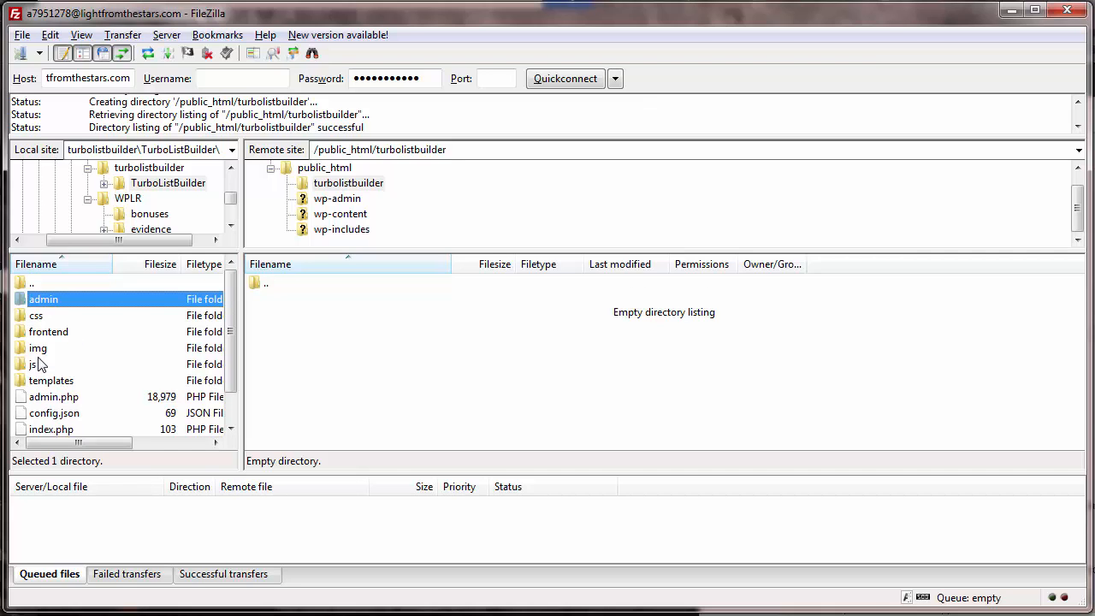
{"action": "scroll", "coordinate": [38, 365], "scroll_direction": "down", "scroll_amount": 1}
{"action": "left_click", "coordinate": [46, 414], "text": "shift"}
{"action": "scroll", "coordinate": [47, 370], "scroll_direction": "up", "scroll_amount": 1}
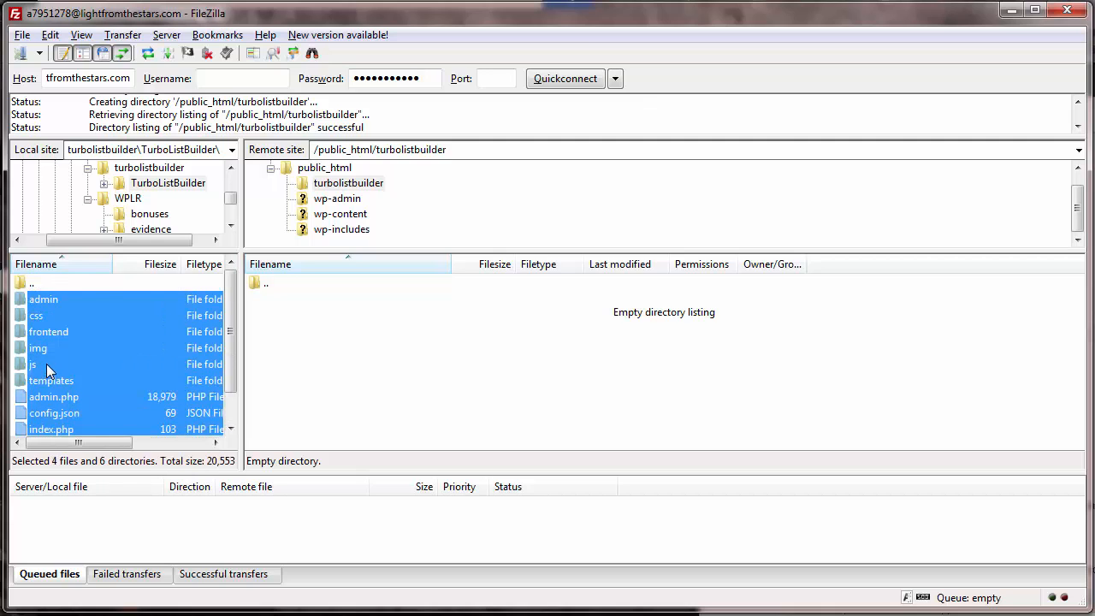
{"action": "left_click_drag", "start_coordinate": [61, 303], "coordinate": [95, 319]}
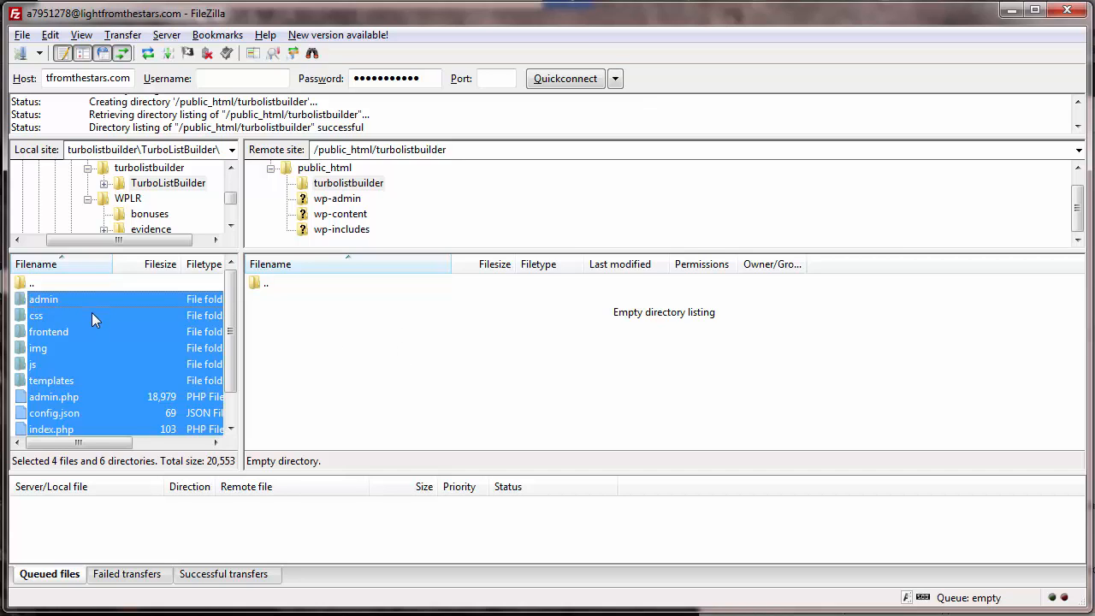
{"action": "scroll", "coordinate": [97, 301], "scroll_direction": "down", "scroll_amount": 1}
{"action": "left_click_drag", "start_coordinate": [69, 355], "coordinate": [350, 344]}
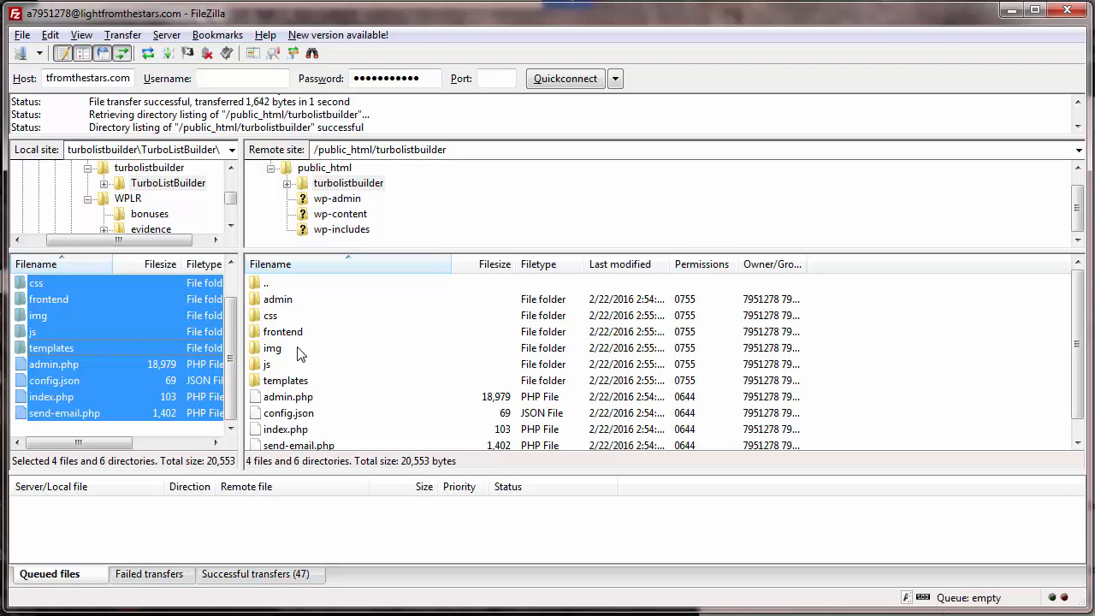
{"action": "left_click", "coordinate": [379, 365]}
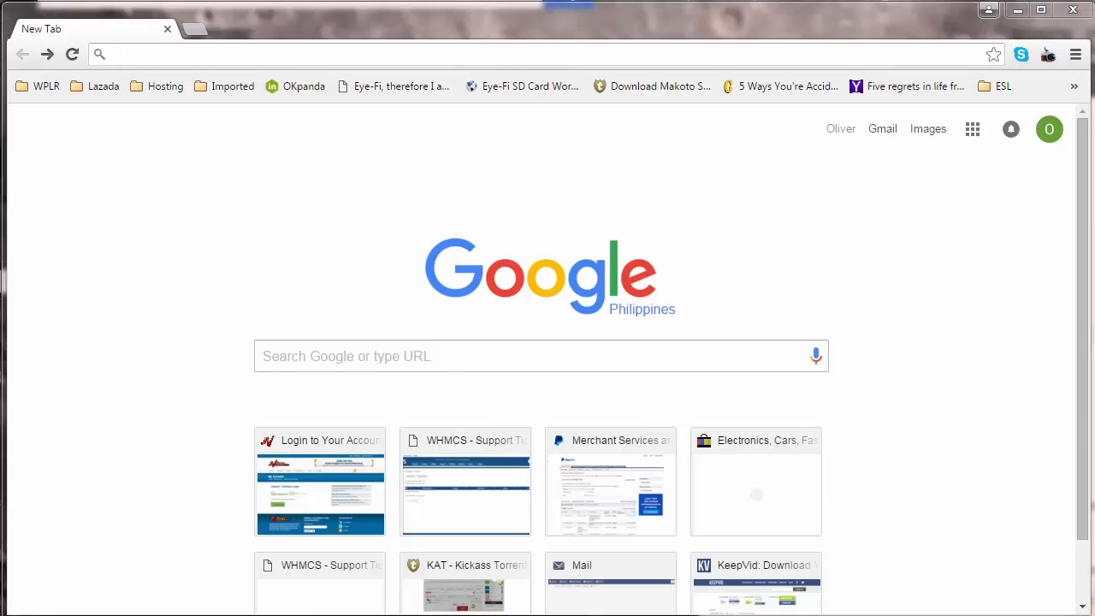
Step: Copy the address pattern yourdomain.com/directory/admin from the Notepad note into Chrome's address bar
{"action": "left_click", "coordinate": [36, 607]}
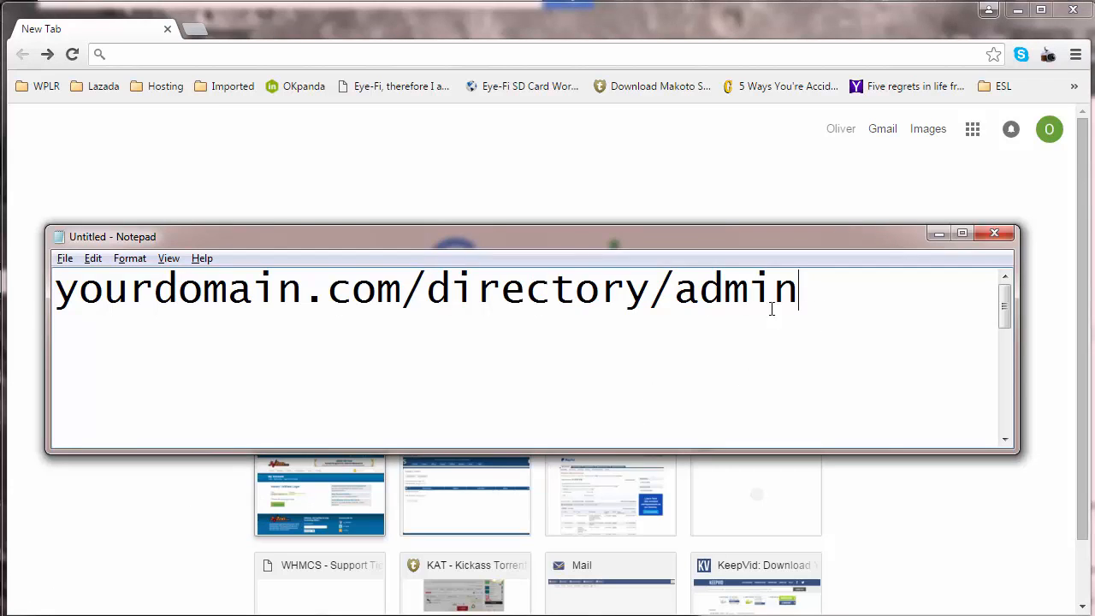
{"action": "left_click_drag", "start_coordinate": [772, 303], "coordinate": [53, 295]}
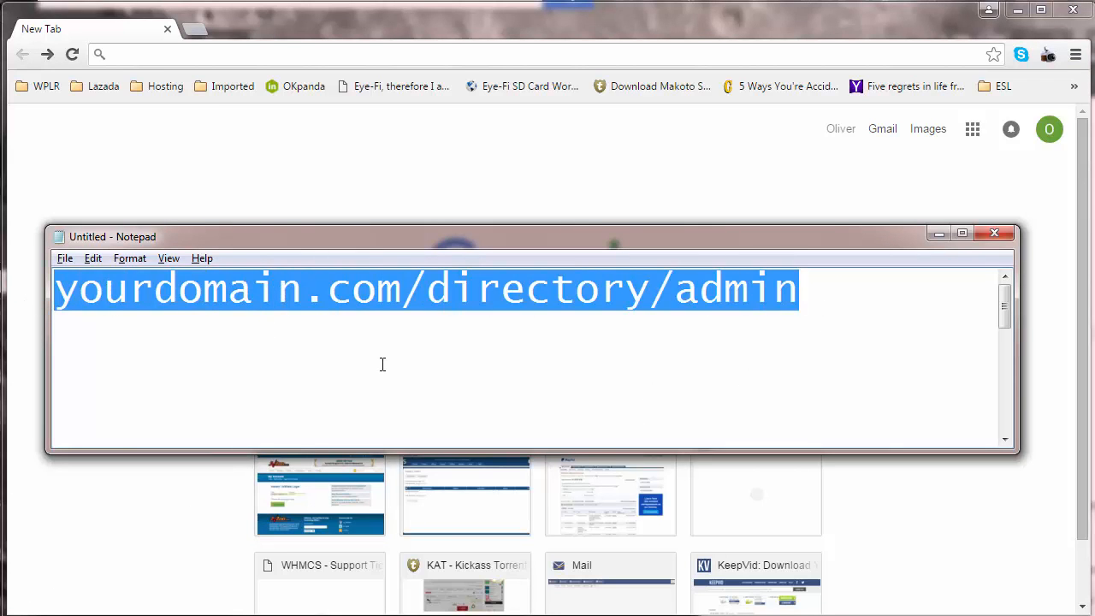
{"action": "left_click", "coordinate": [339, 291]}
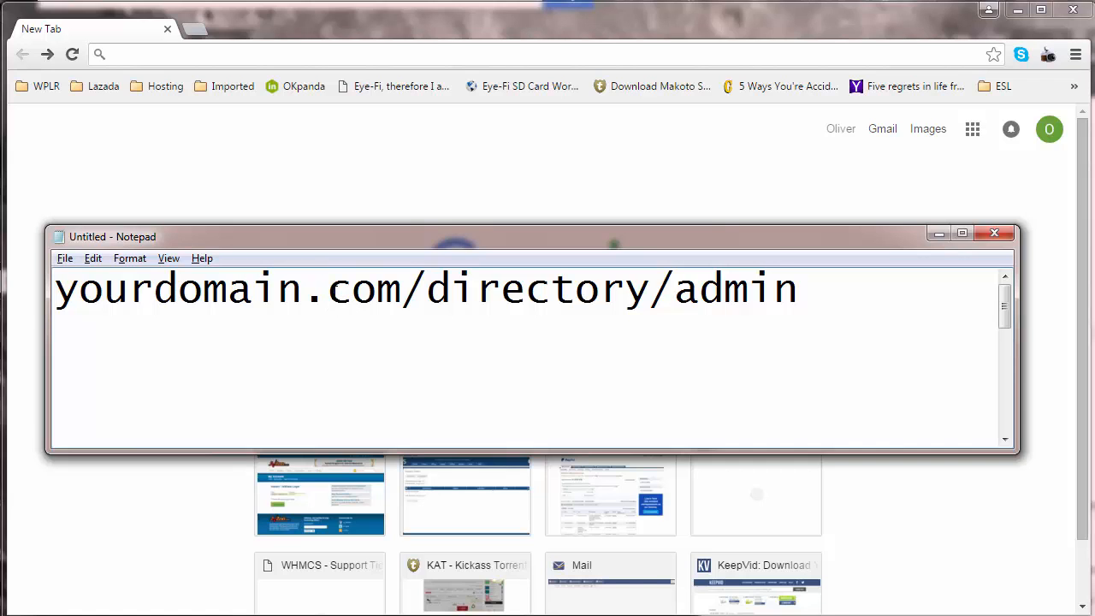
{"action": "key", "text": "ctrl+a"}
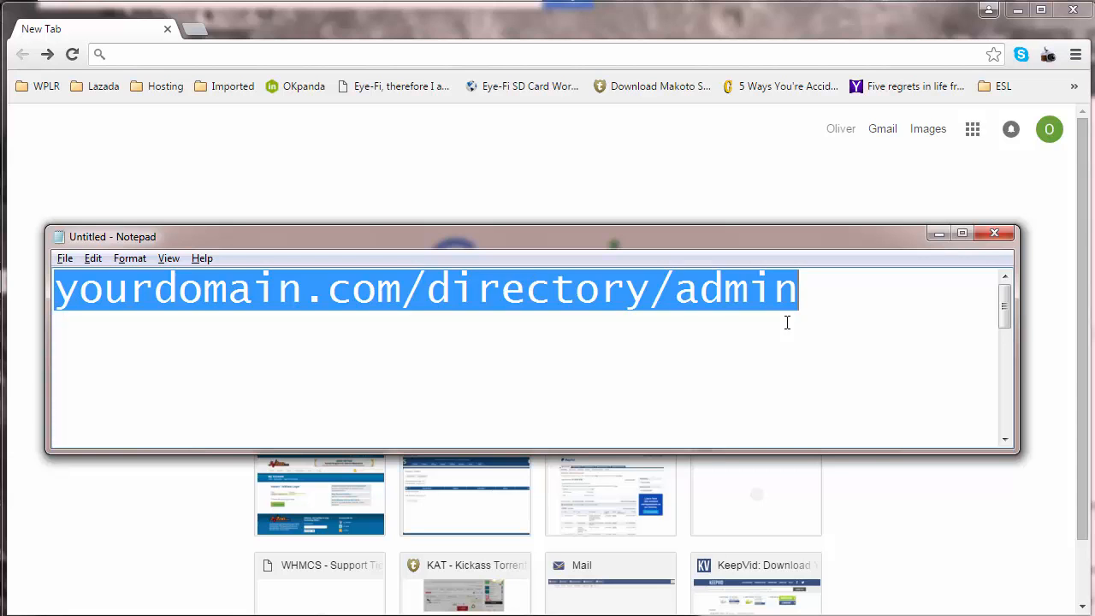
{"action": "left_click", "coordinate": [847, 322]}
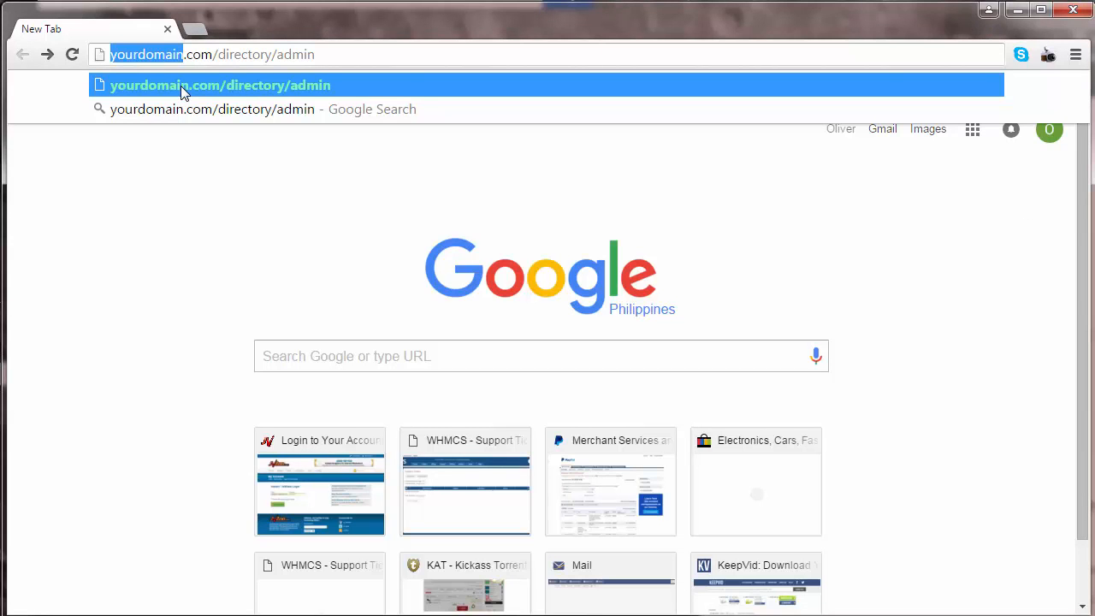
Step: Replace the yourdomain placeholder in the address with lightfromthestars
{"action": "type", "text": "lightfrom"}
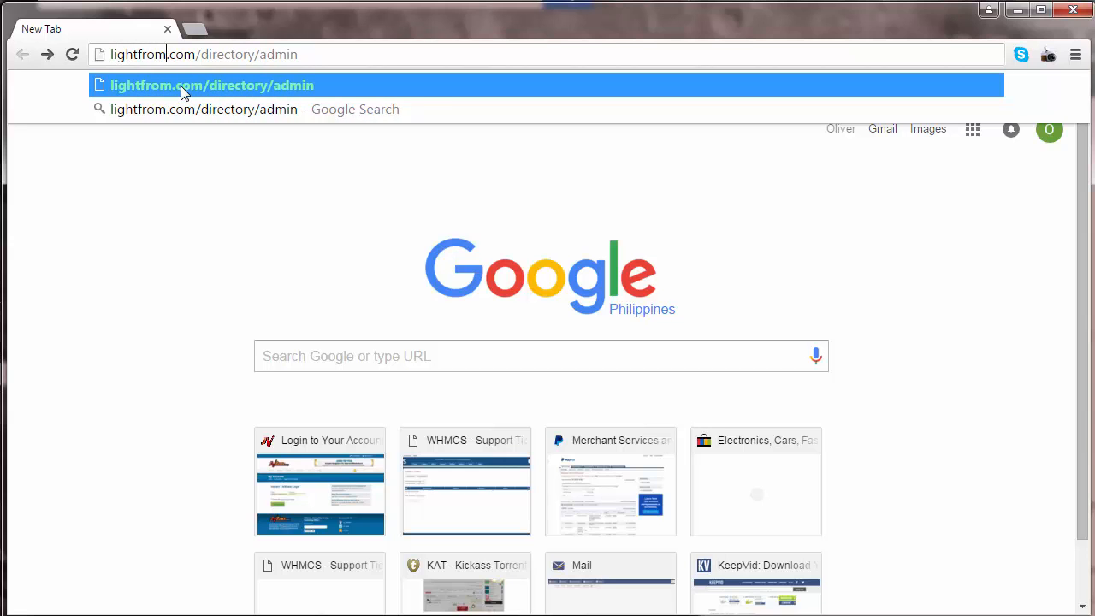
{"action": "type", "text": "thestars"}
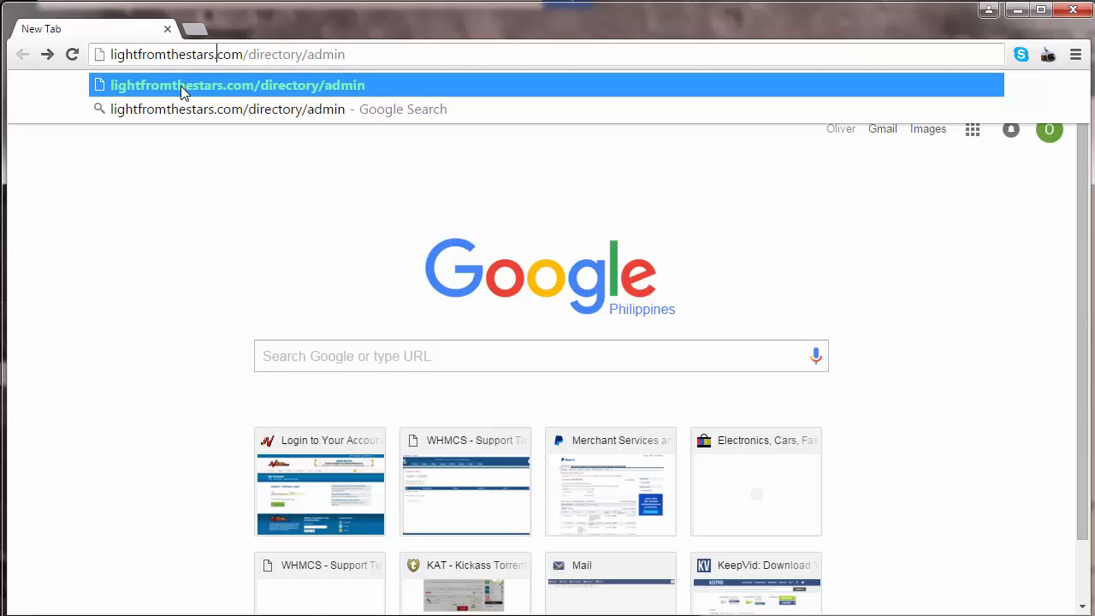
Step: Replace the directory placeholder in the address with turbolistbuilder and load the admin page
{"action": "key", "text": "Right"}
{"action": "key", "text": "Right"}
{"action": "key", "text": "Right"}
{"action": "key", "text": "Left"}
{"action": "key", "text": "ctrl+shift+Right"}
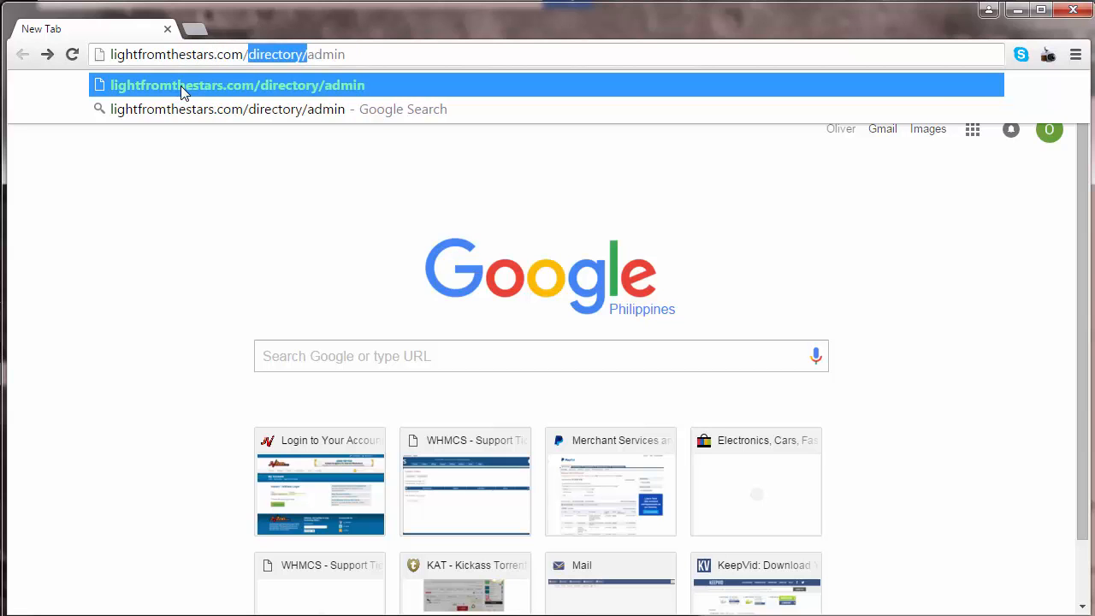
{"action": "key", "text": "shift+Left"}
{"action": "type", "text": "tur"}
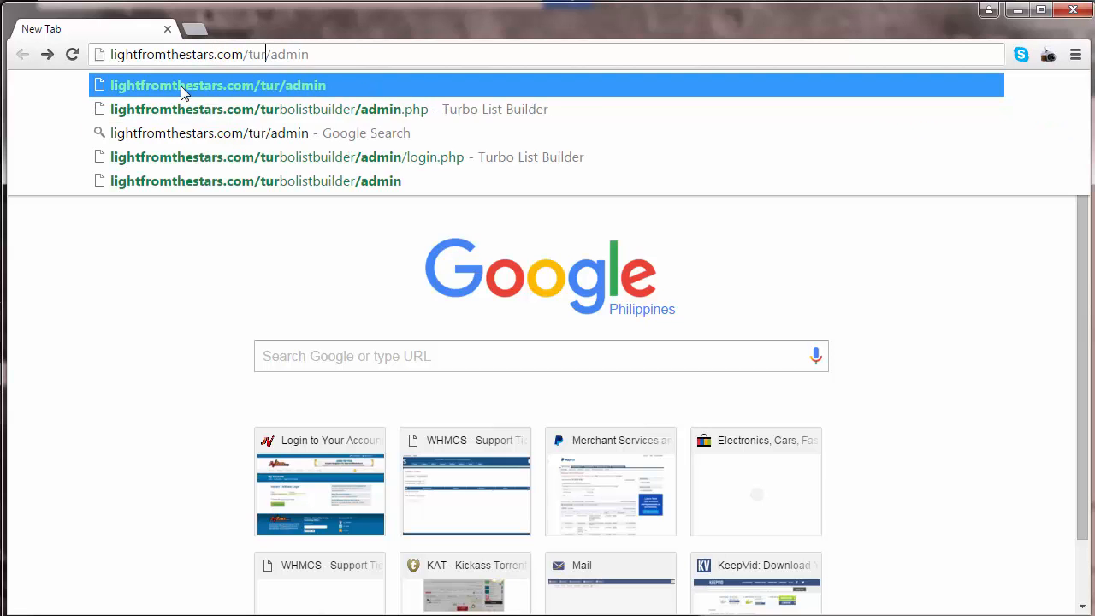
{"action": "type", "text": "bolistbu"}
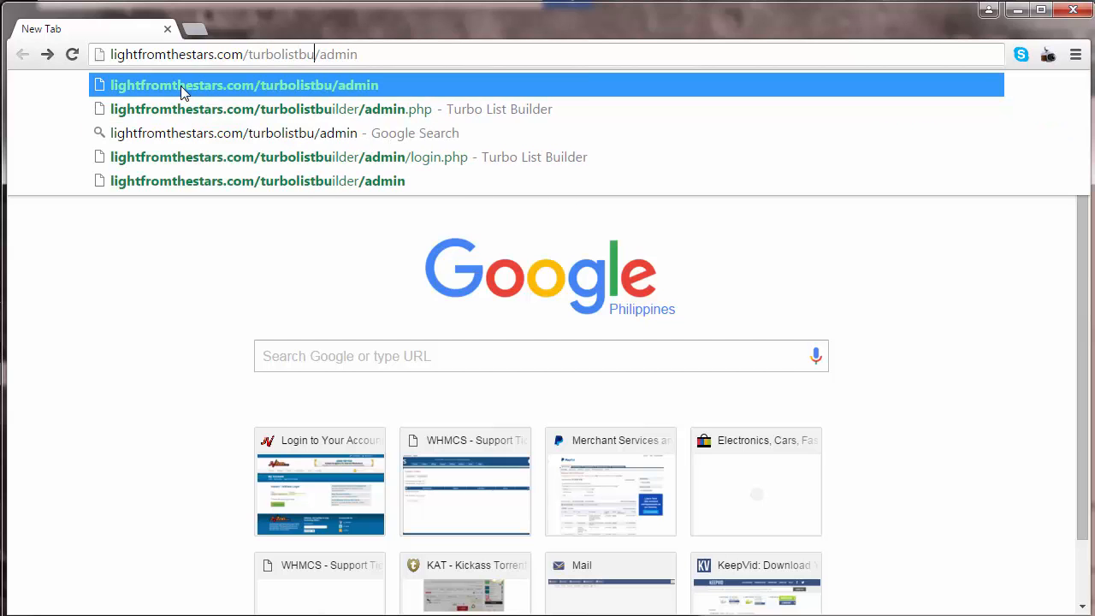
{"action": "type", "text": "ilder"}
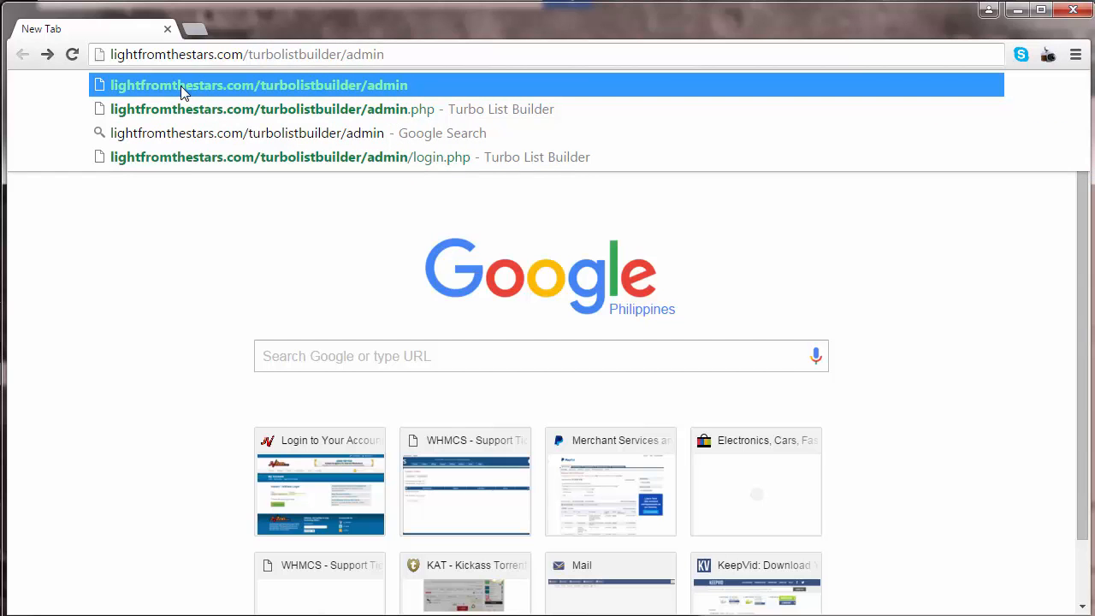
{"action": "key", "text": "Return"}
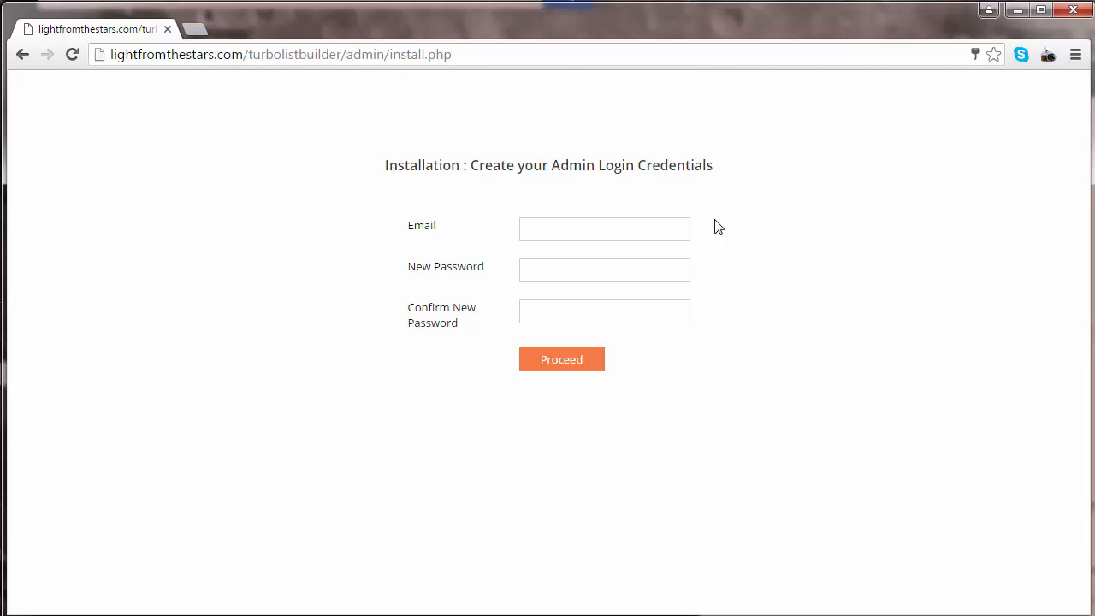
Step: Create the admin login credentials with the admin's email and a new confirmed password, and log in with them
{"action": "left_click", "coordinate": [640, 233]}
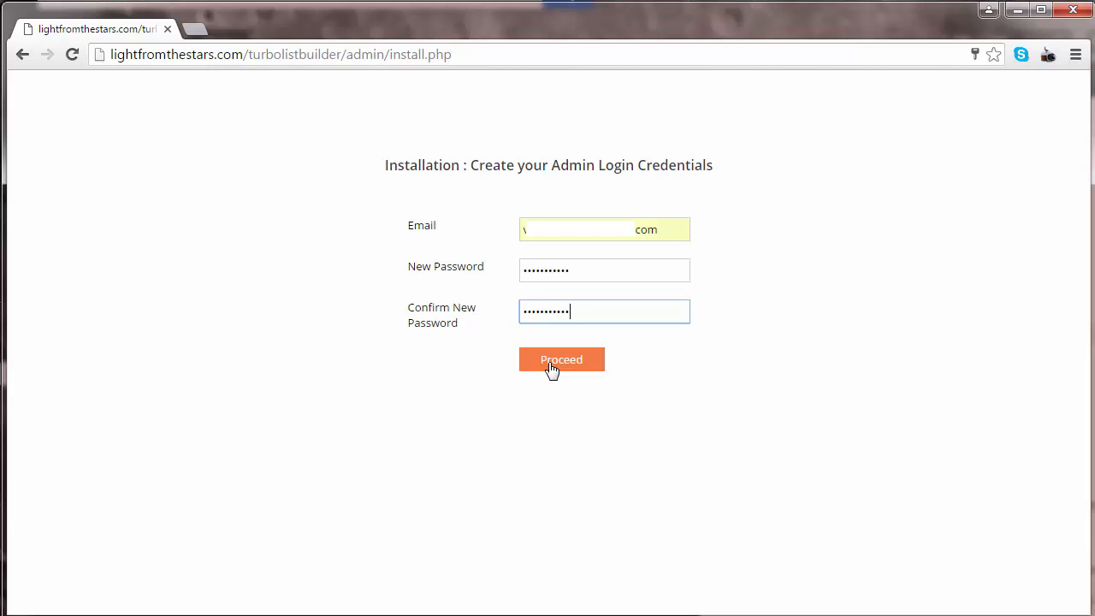
{"action": "left_click", "coordinate": [551, 362]}
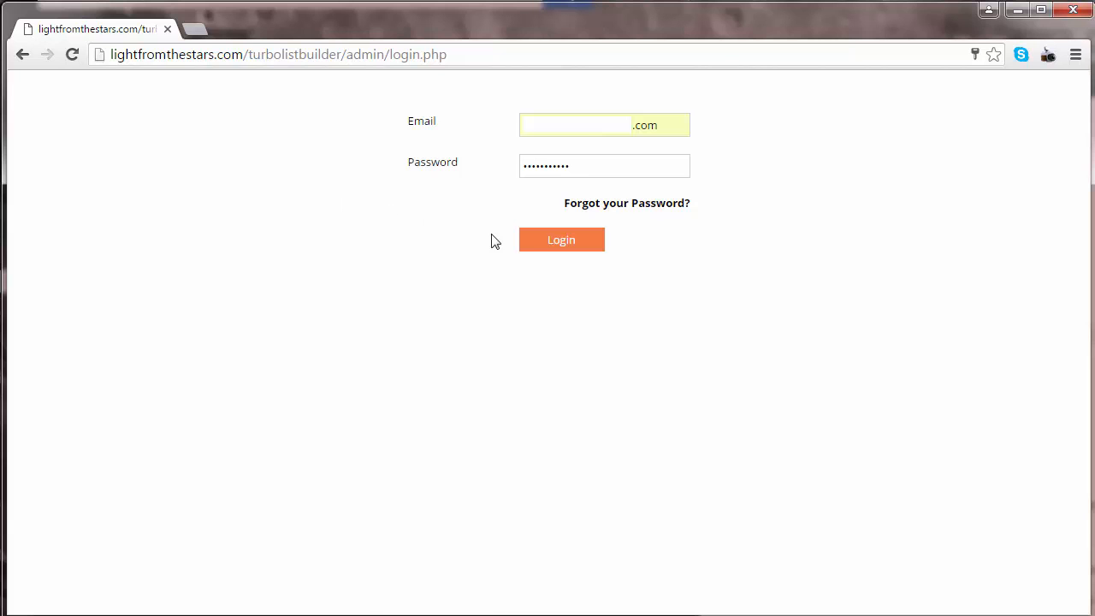
{"action": "left_click", "coordinate": [531, 242]}
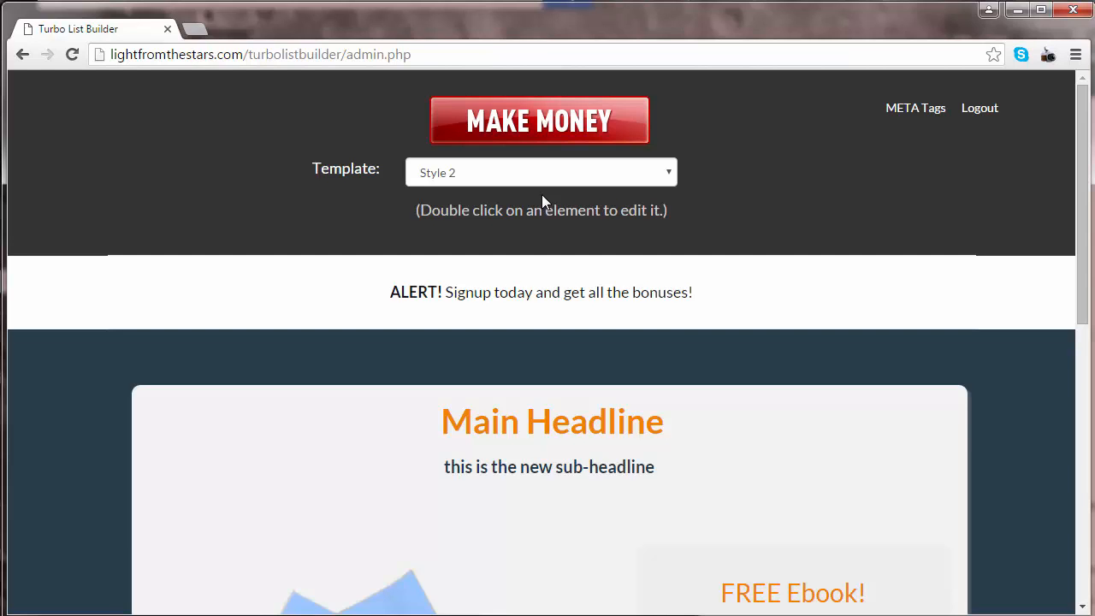
Step: Switch the squeeze page template to Style 1 and preview the whole page
{"action": "left_click", "coordinate": [466, 182]}
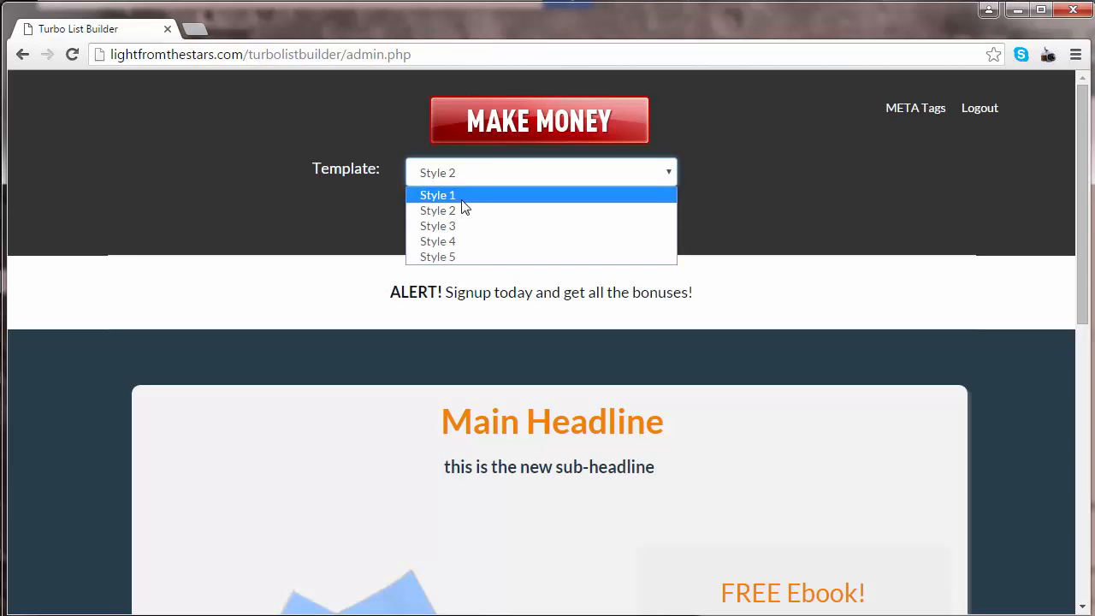
{"action": "left_click", "coordinate": [460, 198]}
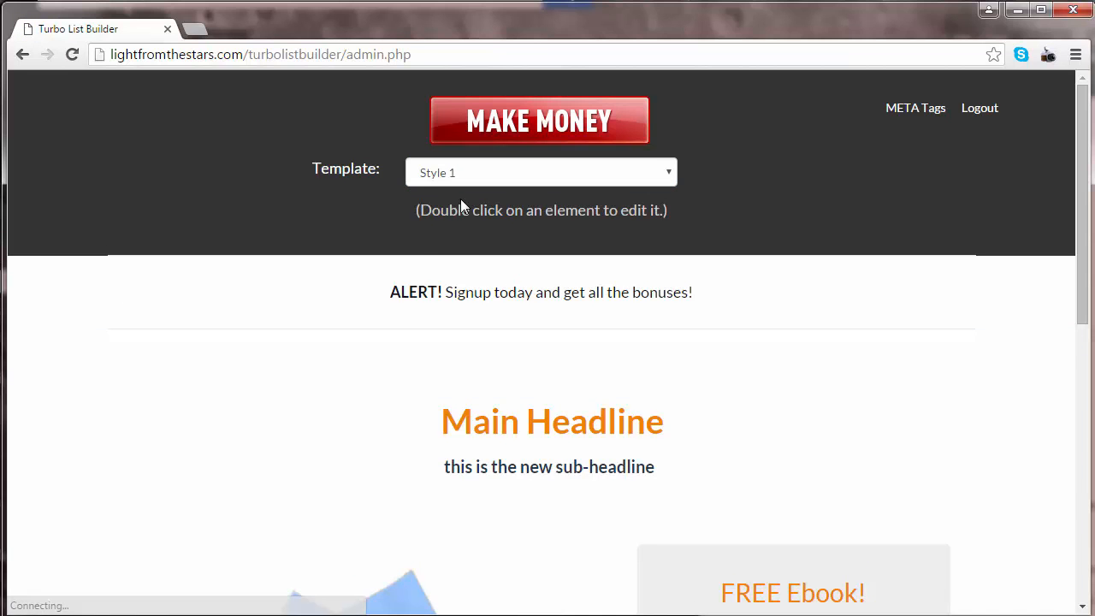
{"action": "scroll", "coordinate": [460, 198], "scroll_direction": "down", "scroll_amount": 2}
{"action": "scroll", "coordinate": [462, 207], "scroll_direction": "down", "scroll_amount": 5}
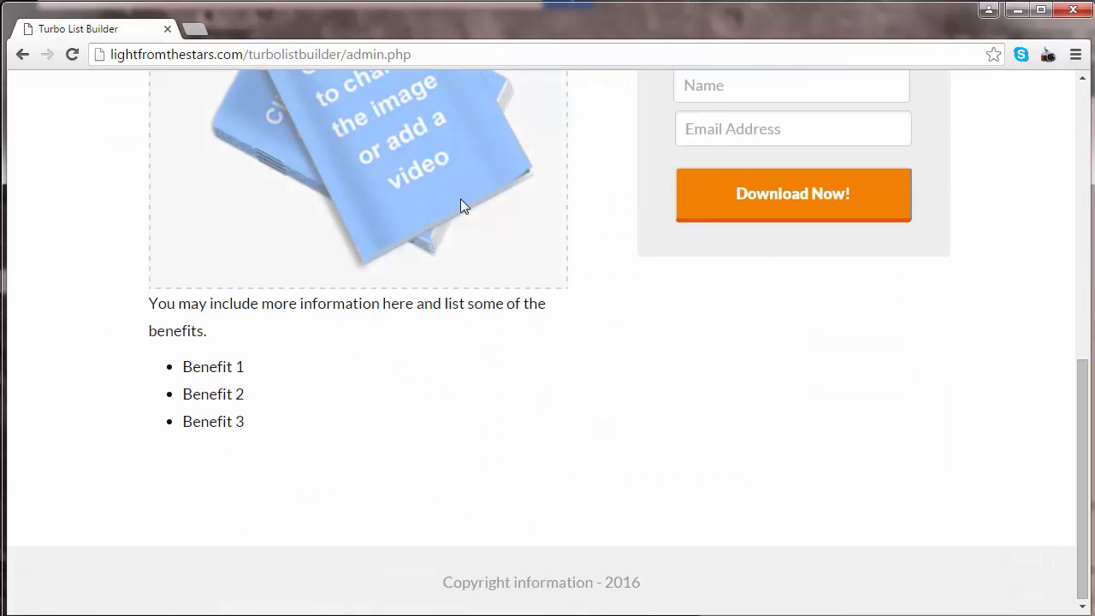
{"action": "scroll", "coordinate": [462, 207], "scroll_direction": "up", "scroll_amount": 7}
{"action": "scroll", "coordinate": [462, 206], "scroll_direction": "up", "scroll_amount": 2}
Step: Switch the squeeze page template to Style 3 and preview the whole page
{"action": "left_click", "coordinate": [484, 182]}
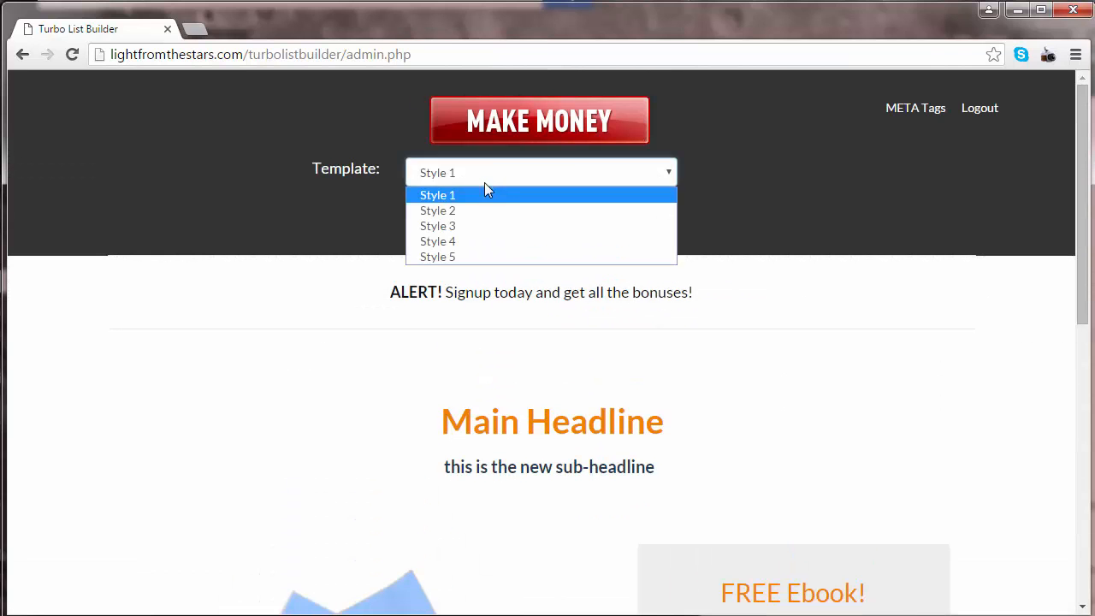
{"action": "left_click", "coordinate": [471, 227]}
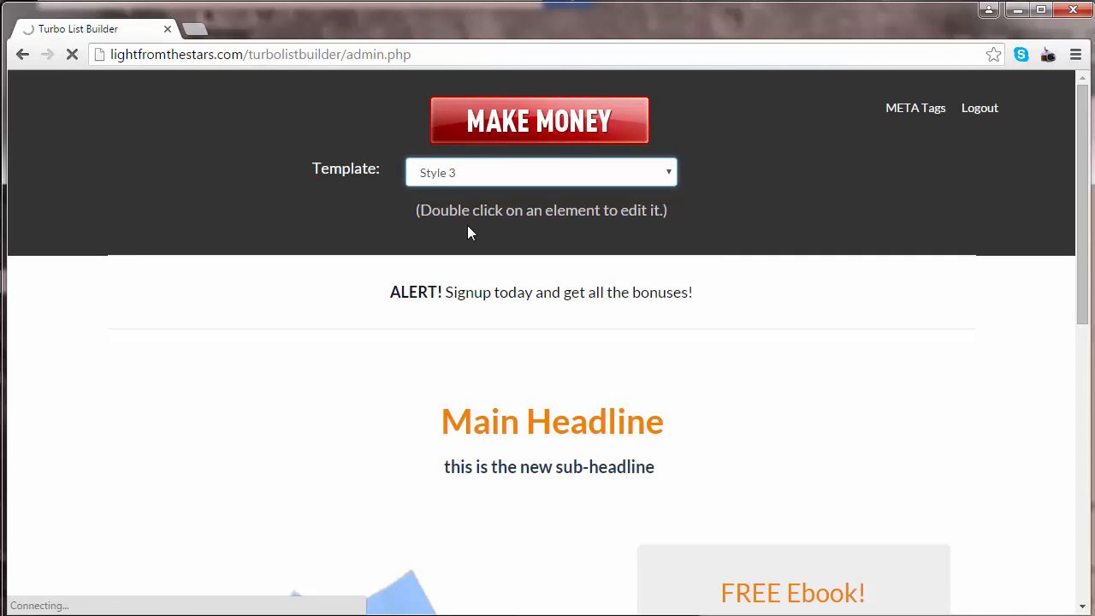
{"action": "scroll", "coordinate": [467, 225], "scroll_direction": "down", "scroll_amount": 5}
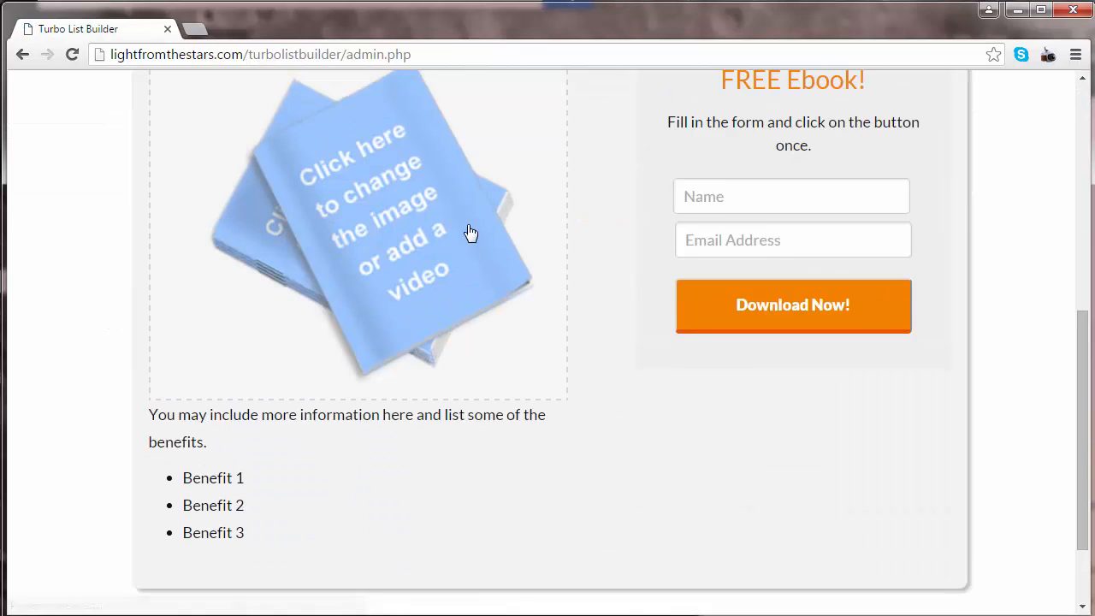
{"action": "scroll", "coordinate": [467, 225], "scroll_direction": "down", "scroll_amount": 2}
{"action": "scroll", "coordinate": [467, 225], "scroll_direction": "up", "scroll_amount": 5}
{"action": "scroll", "coordinate": [469, 229], "scroll_direction": "up", "scroll_amount": 2}
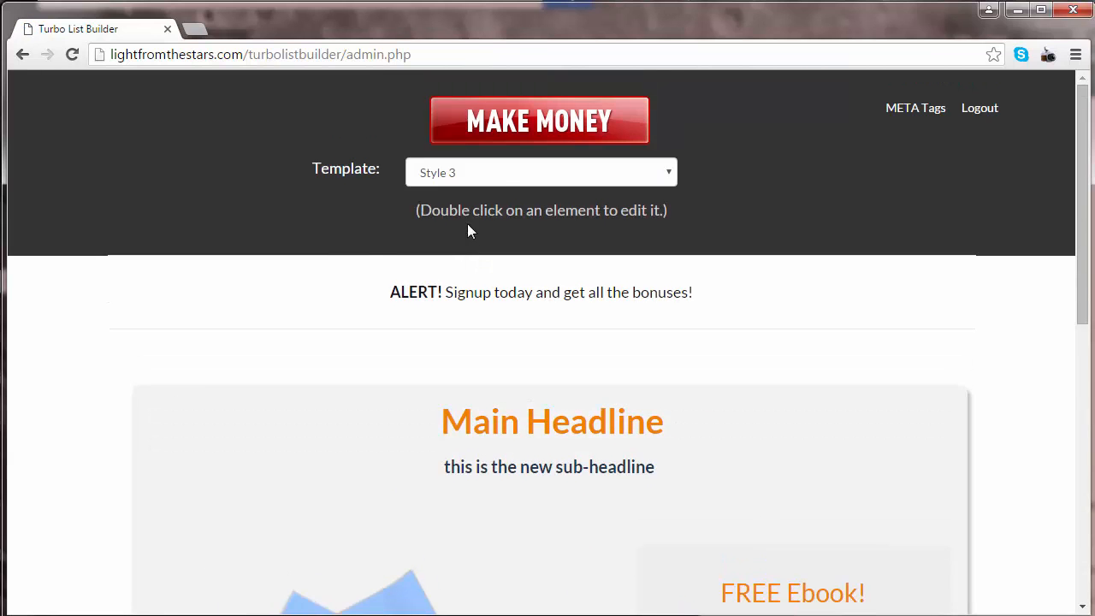
Step: Switch the squeeze page template to Style 4 and preview the page
{"action": "left_click", "coordinate": [496, 175]}
{"action": "left_click", "coordinate": [477, 242]}
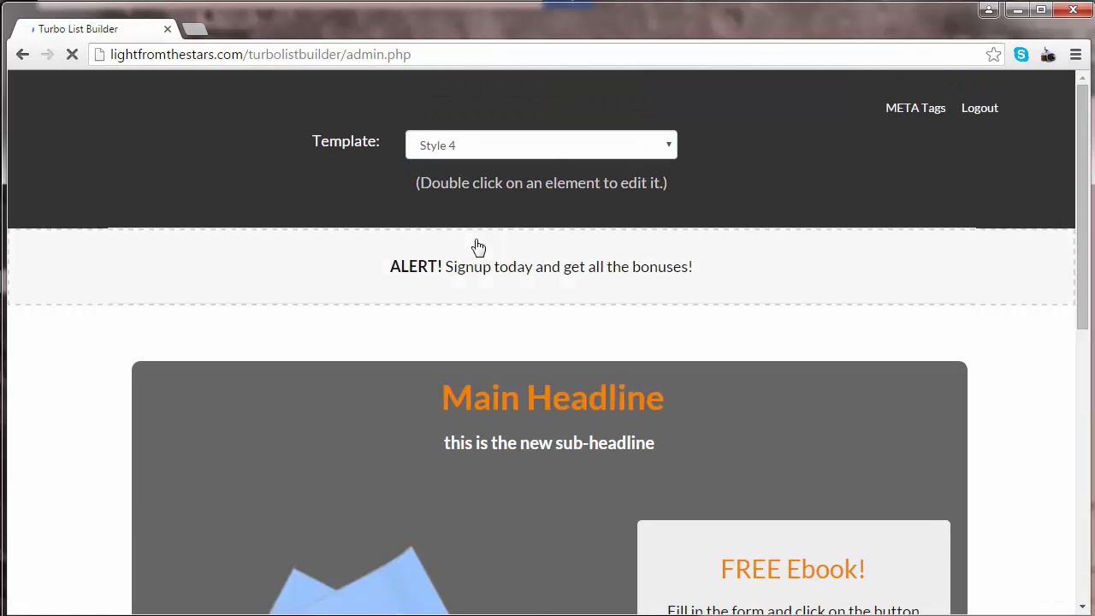
{"action": "scroll", "coordinate": [476, 245], "scroll_direction": "down", "scroll_amount": 3}
{"action": "scroll", "coordinate": [477, 247], "scroll_direction": "down", "scroll_amount": 3}
{"action": "scroll", "coordinate": [491, 213], "scroll_direction": "up", "scroll_amount": 6}
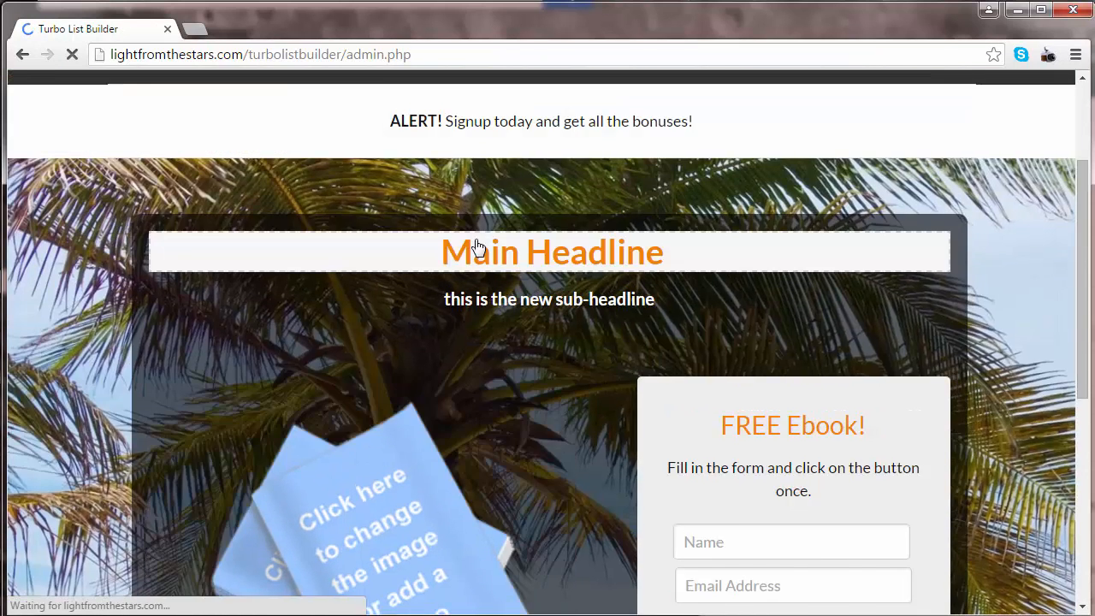
Step: Switch the squeeze page template to Style 5 and preview the page
{"action": "left_click", "coordinate": [511, 177]}
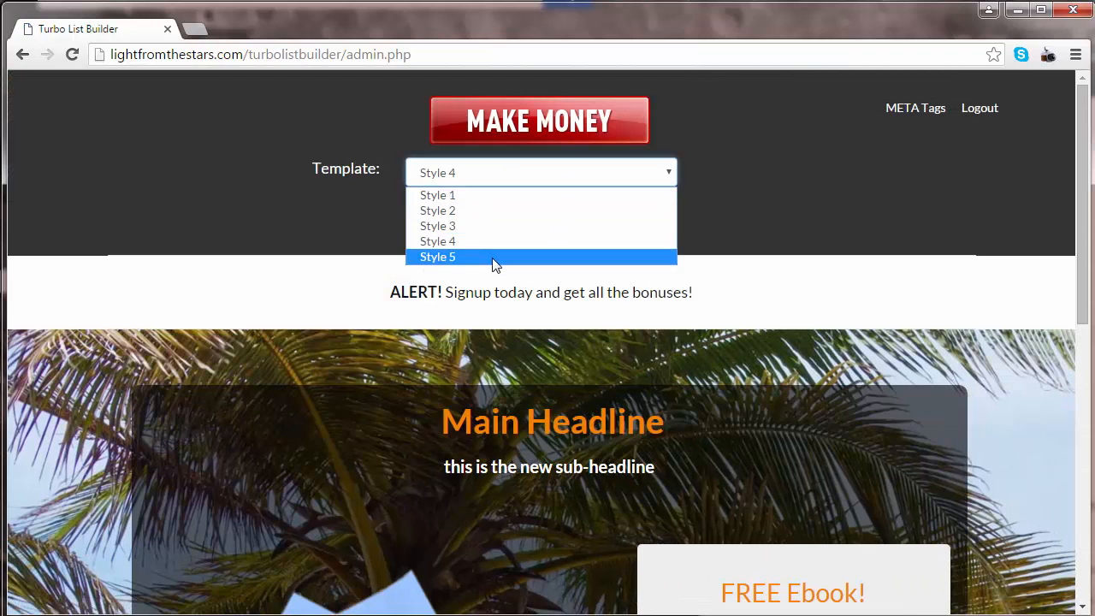
{"action": "left_click", "coordinate": [501, 256]}
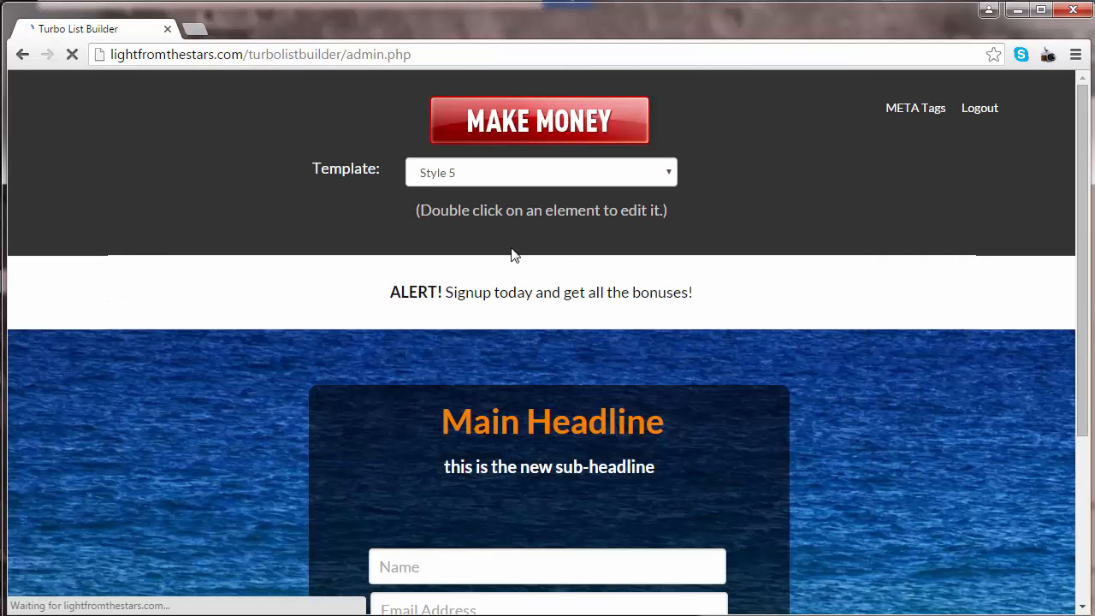
{"action": "scroll", "coordinate": [510, 254], "scroll_direction": "down", "scroll_amount": 3}
{"action": "scroll", "coordinate": [512, 246], "scroll_direction": "up", "scroll_amount": 3}
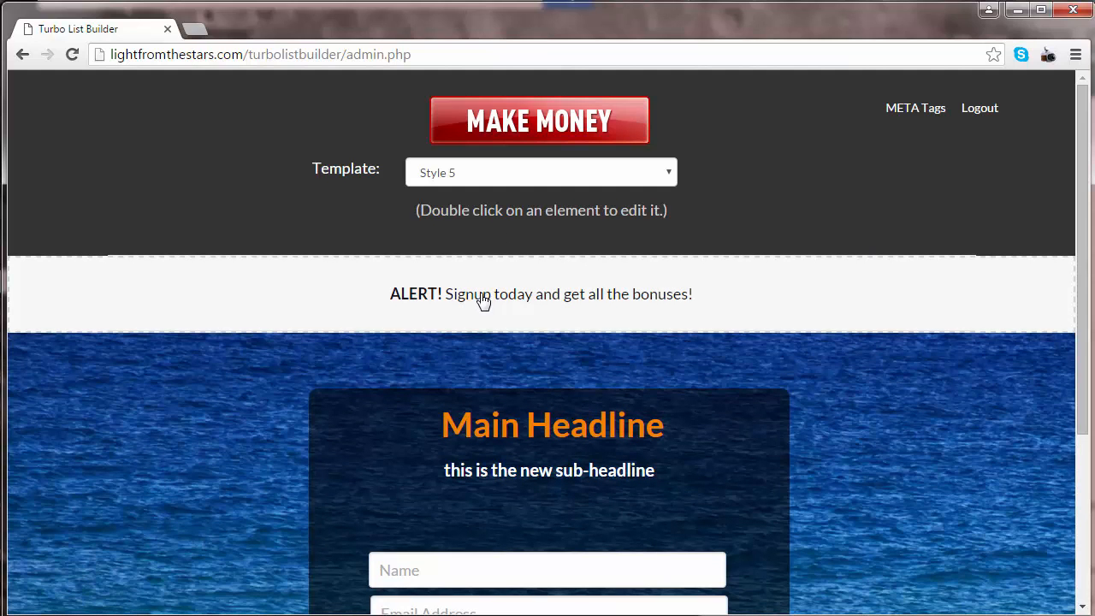
Step: Try bold and underline formatting on the whole custom header text, and discard the changes
{"action": "double_click", "coordinate": [483, 297]}
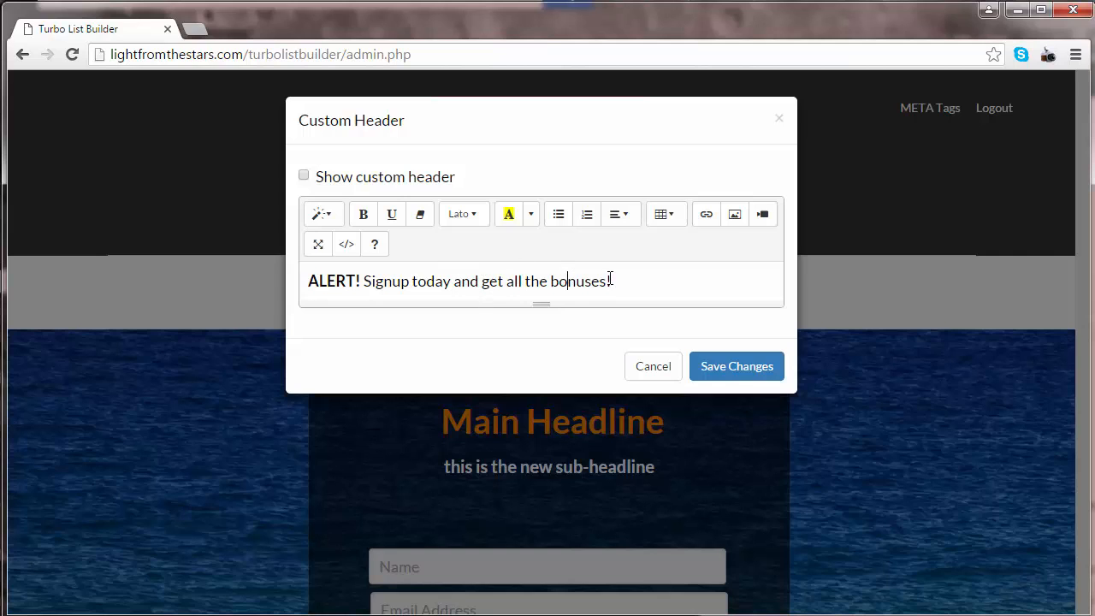
{"action": "left_click_drag", "start_coordinate": [611, 280], "coordinate": [252, 283]}
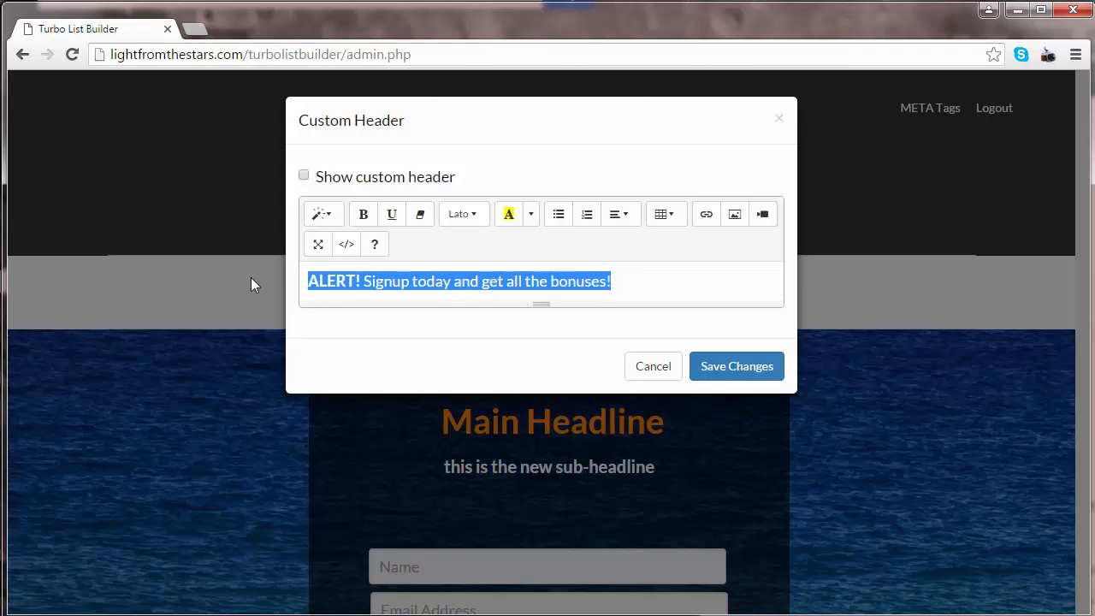
{"action": "left_click", "coordinate": [364, 216]}
{"action": "left_click", "coordinate": [365, 217]}
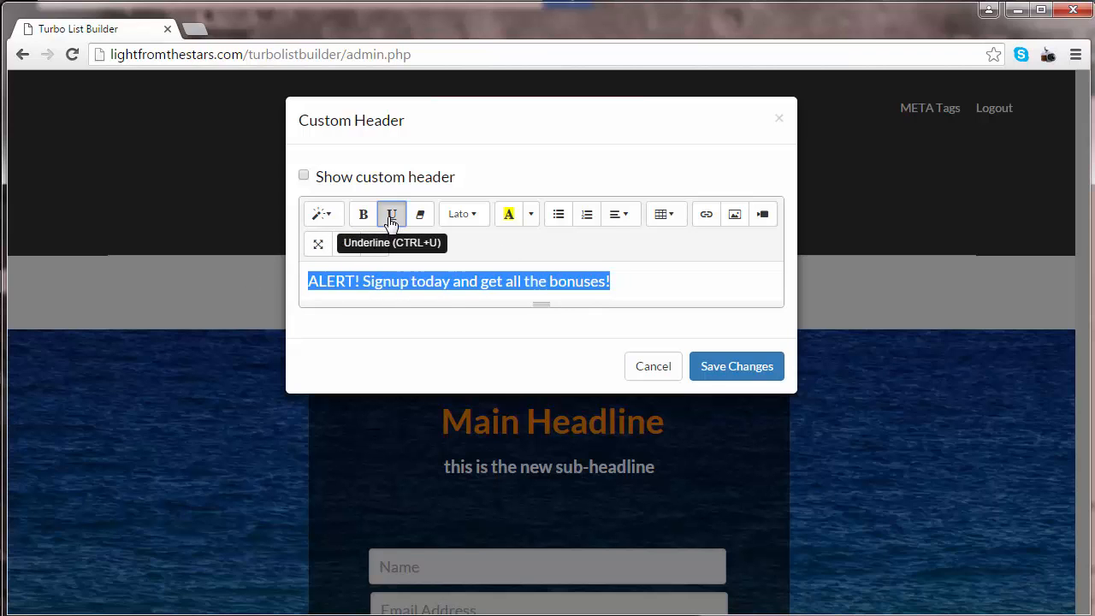
{"action": "left_click", "coordinate": [391, 219]}
{"action": "left_click", "coordinate": [391, 219]}
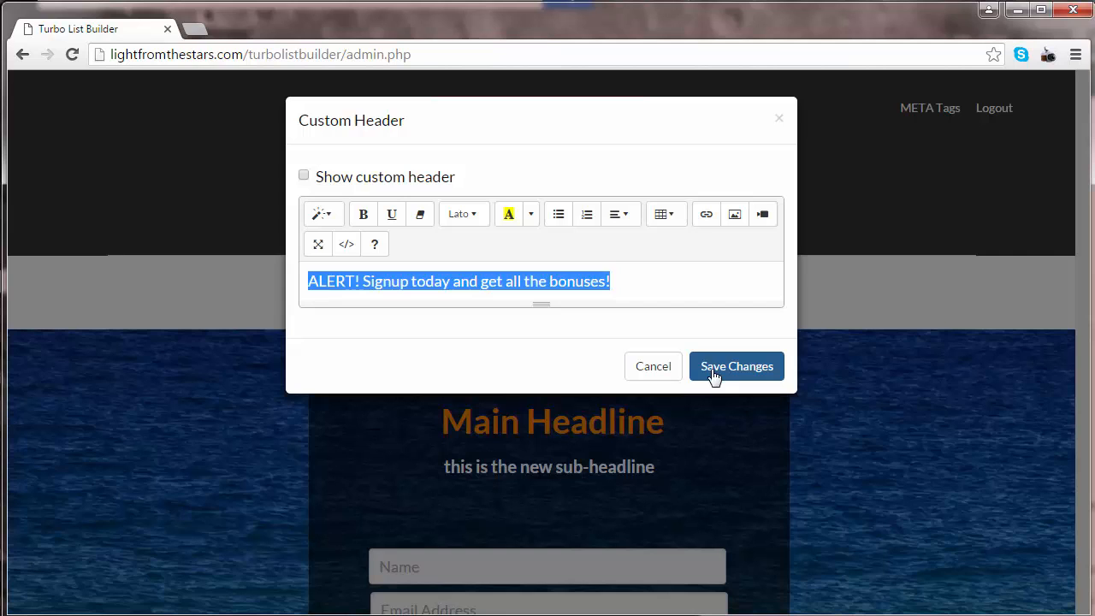
{"action": "left_click", "coordinate": [657, 368]}
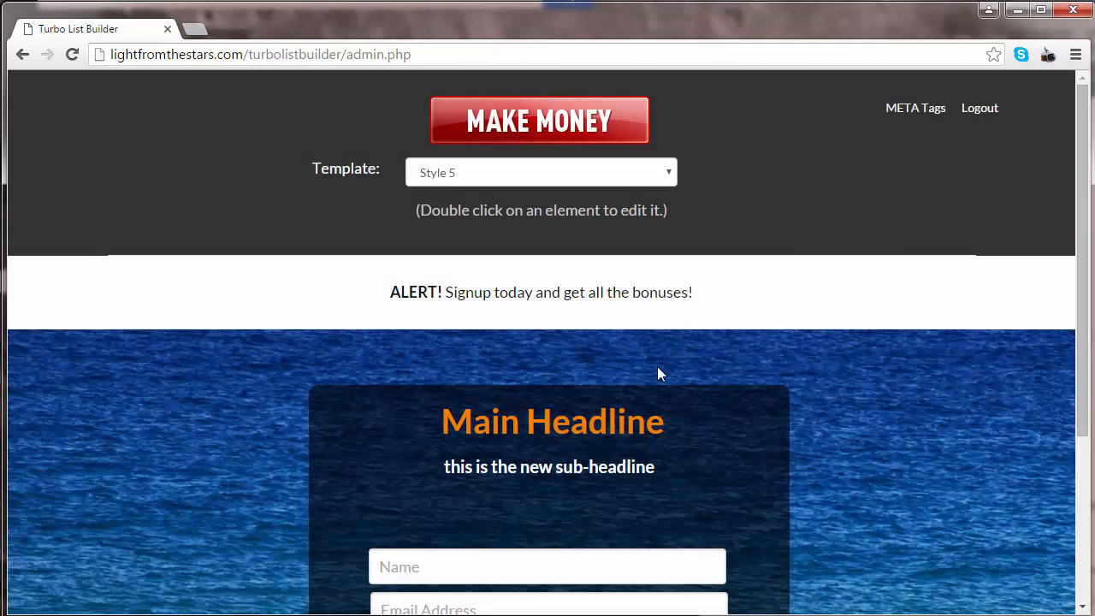
Step: Copy the placeholder address yourdomain.com/directory from Notepad into the address of a new browser tab
{"action": "scroll", "coordinate": [655, 380], "scroll_direction": "down", "scroll_amount": 1}
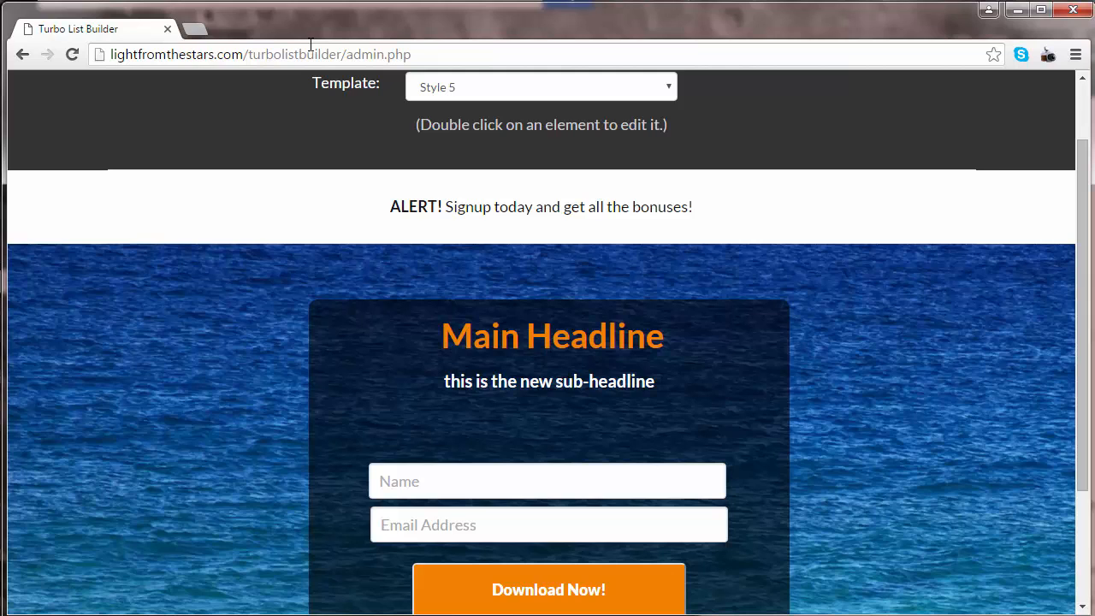
{"action": "key", "text": "ctrl+t"}
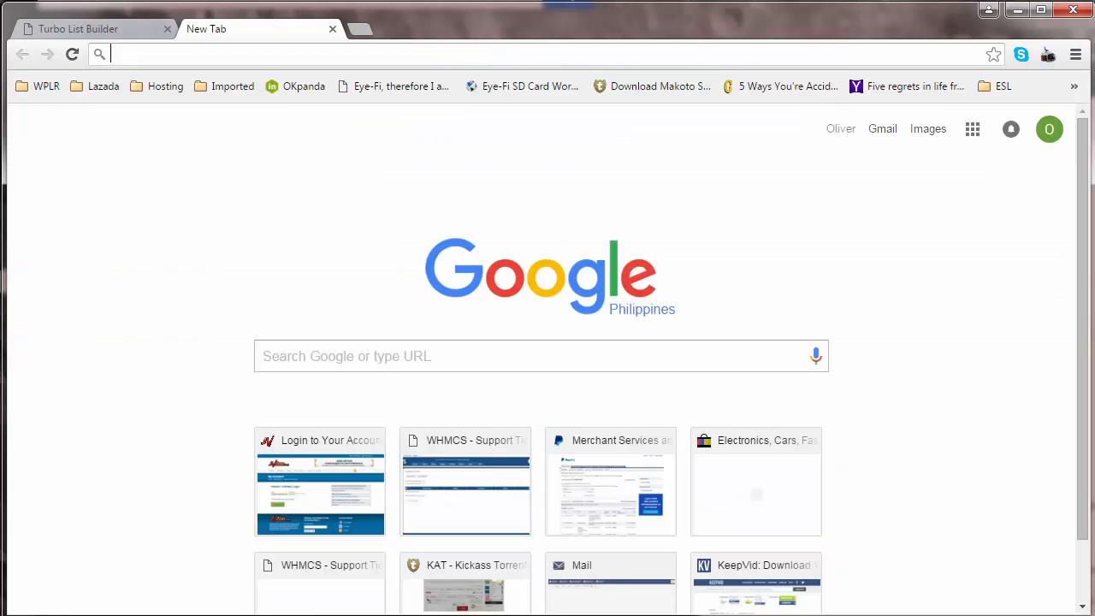
{"action": "key", "text": "alt+Tab"}
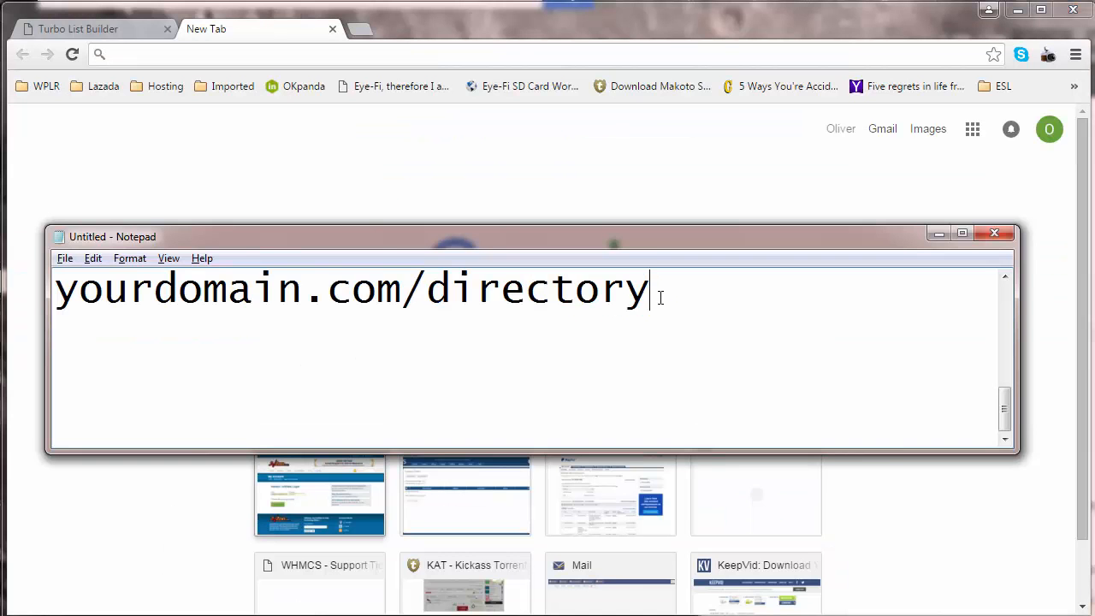
{"action": "left_click_drag", "start_coordinate": [650, 294], "coordinate": [67, 285]}
{"action": "key", "text": "ctrl+c"}
{"action": "key", "text": "alt+Tab"}
{"action": "key", "text": "ctrl+v"}
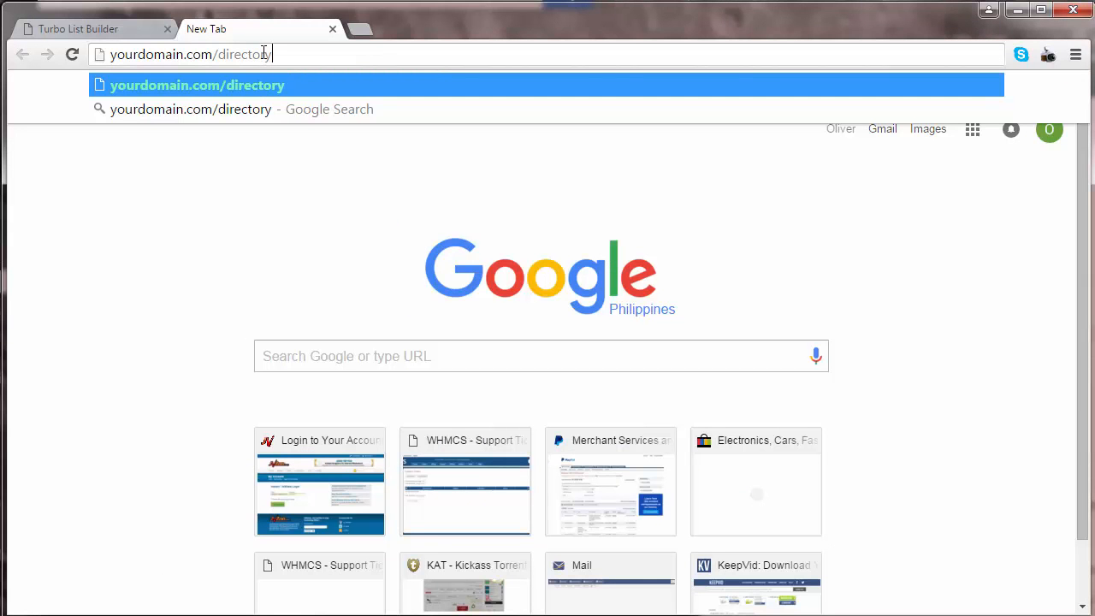
Step: Change the placeholder address to lightfromthestars.com/turbolistbuilder and load the live squeeze page
{"action": "double_click", "coordinate": [124, 54]}
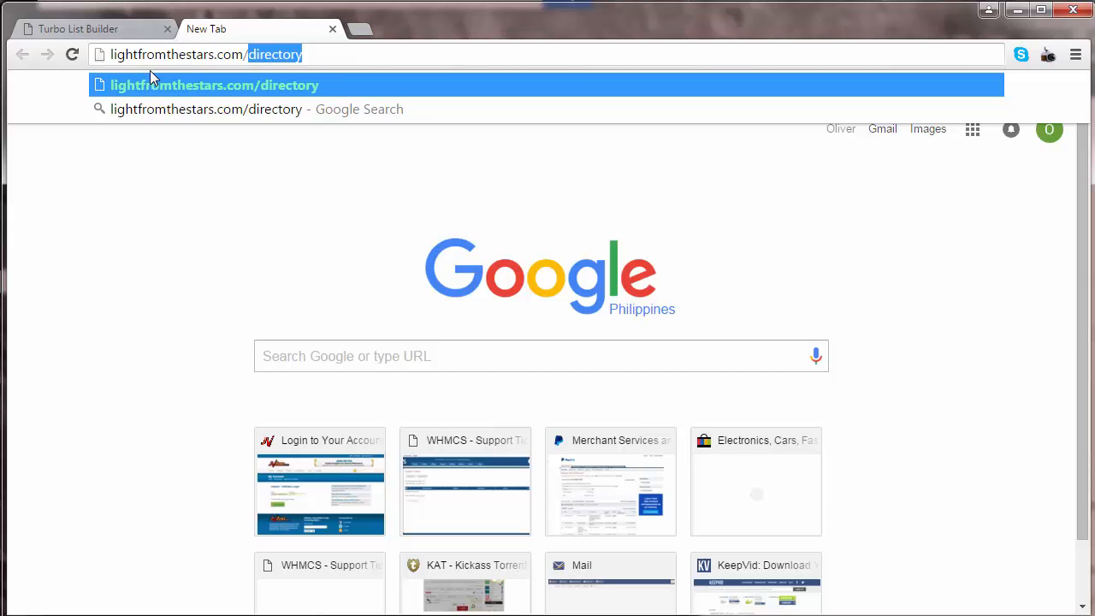
{"action": "type", "text": "turbolistbuilder"}
{"action": "key", "text": "Return"}
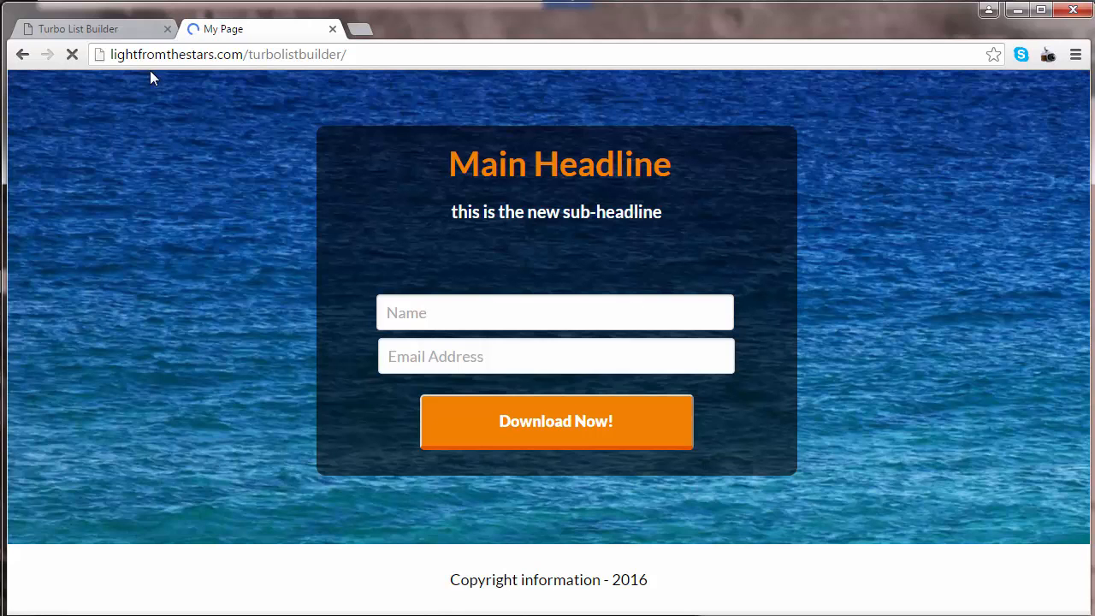
Step: Return to the Turbo List Builder admin page, change the main headline to "Hello World!" and save it
{"action": "left_click", "coordinate": [107, 31]}
{"action": "scroll", "coordinate": [582, 350], "scroll_direction": "down", "scroll_amount": 1}
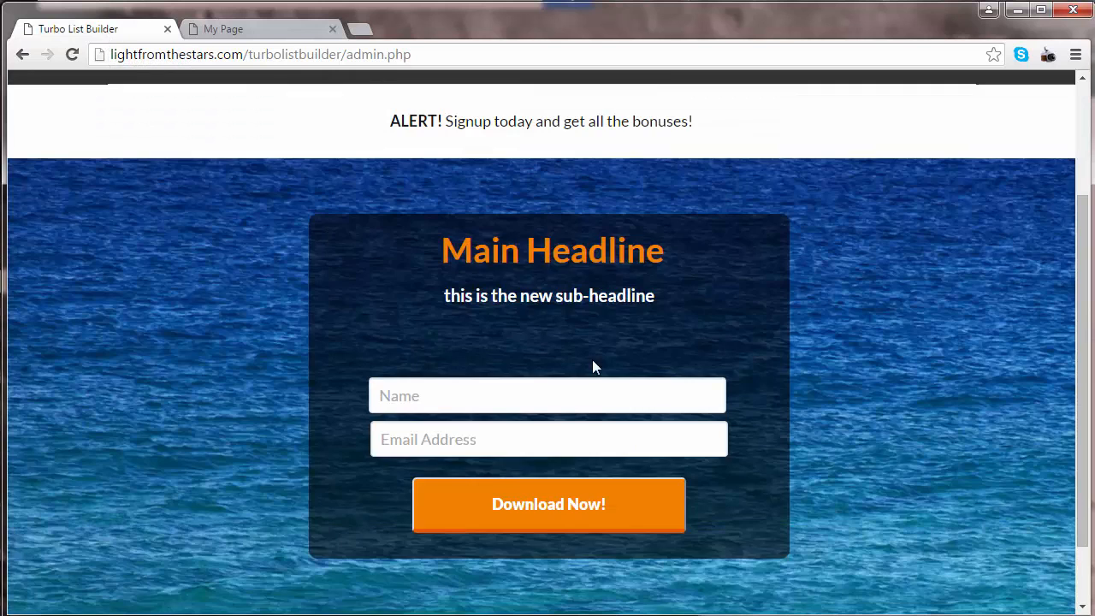
{"action": "double_click", "coordinate": [609, 253]}
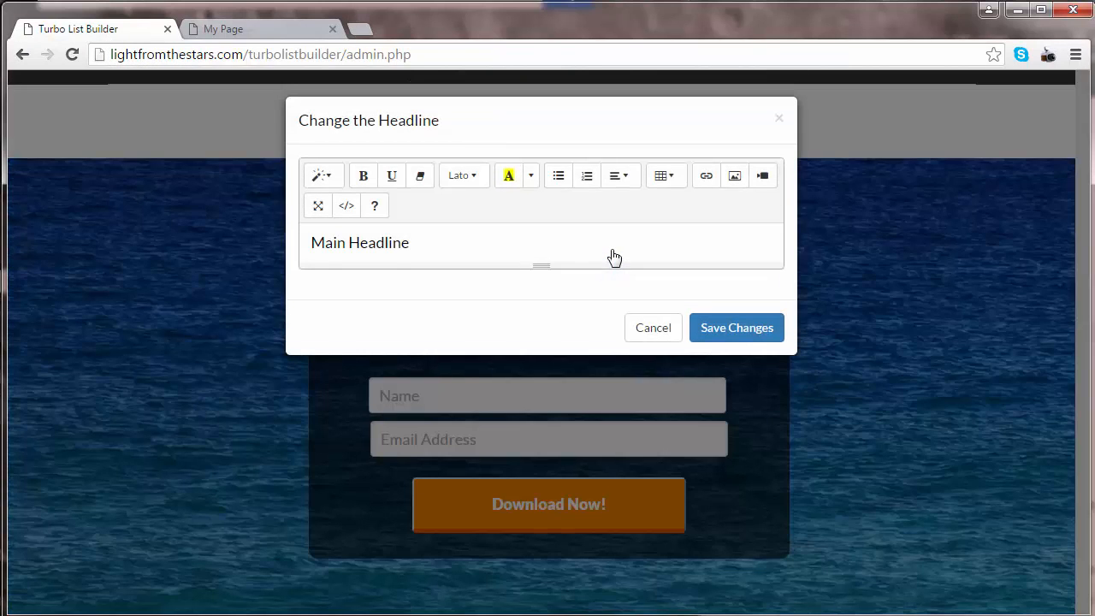
{"action": "triple_click", "coordinate": [435, 251]}
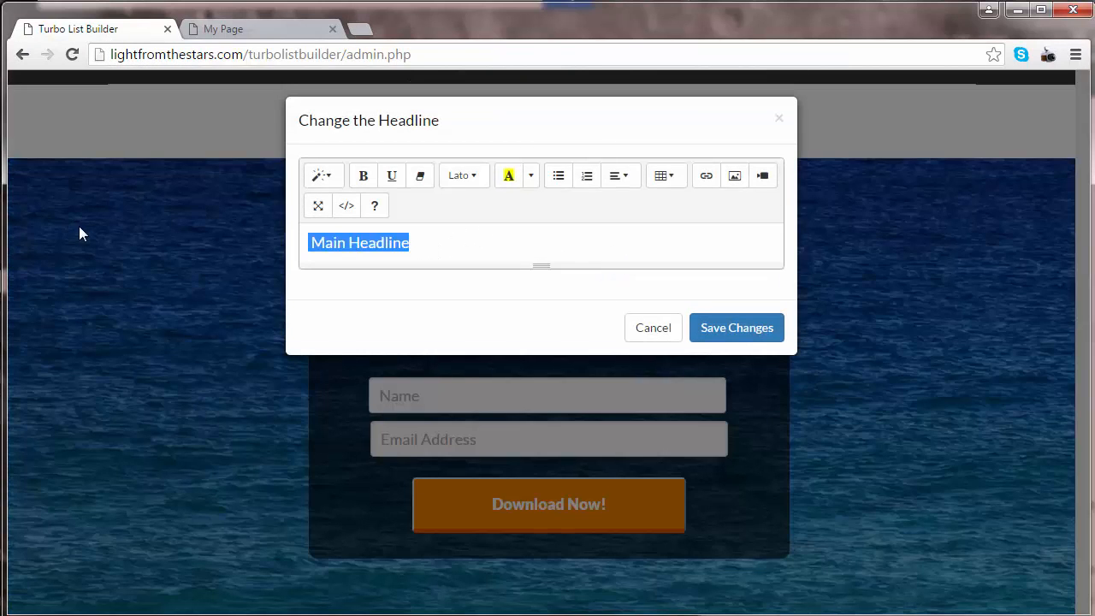
{"action": "type", "text": "HE"}
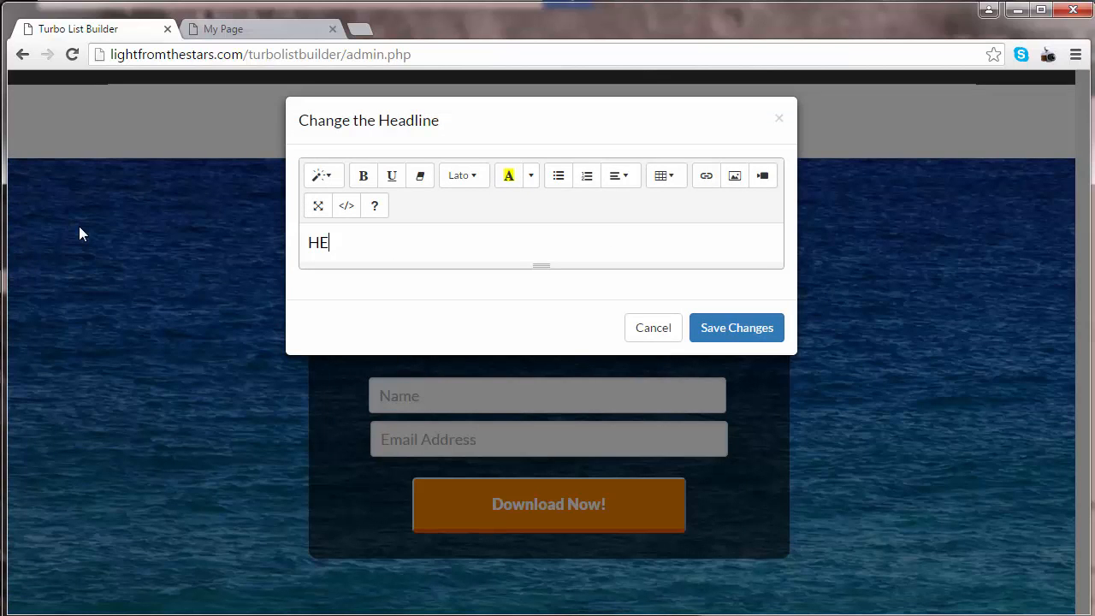
{"action": "key", "text": "BackSpace"}
{"action": "type", "text": "ello World!"}
{"action": "left_click", "coordinate": [737, 327]}
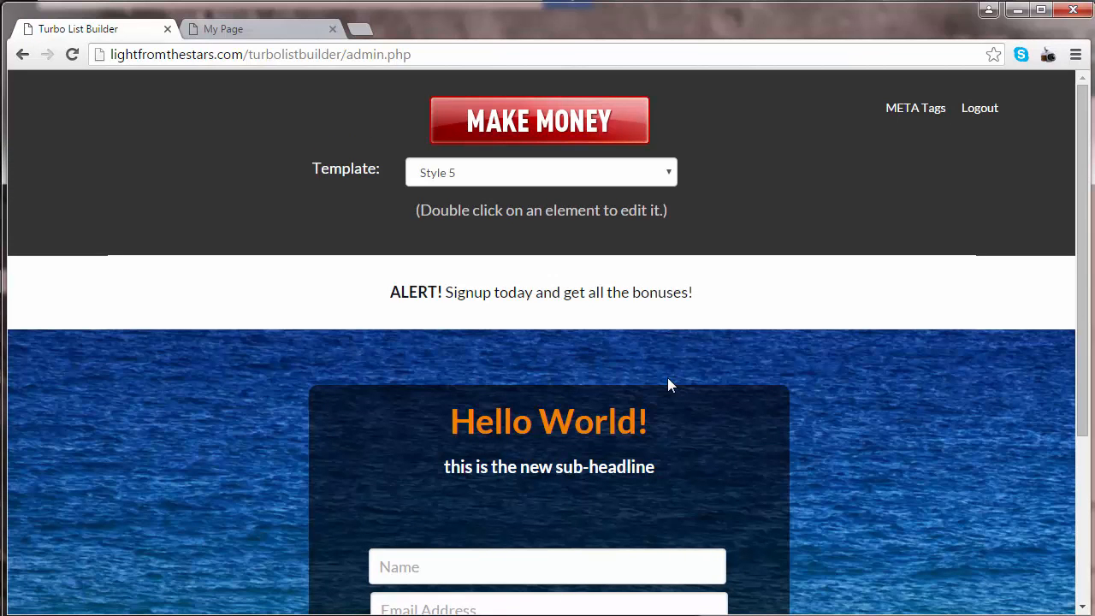
Step: Replace the sub-headline with "Good day to you! Subscribe to my list and get lots of awesome stuff TODAY!" and save it
{"action": "scroll", "coordinate": [668, 385], "scroll_direction": "down", "scroll_amount": 3}
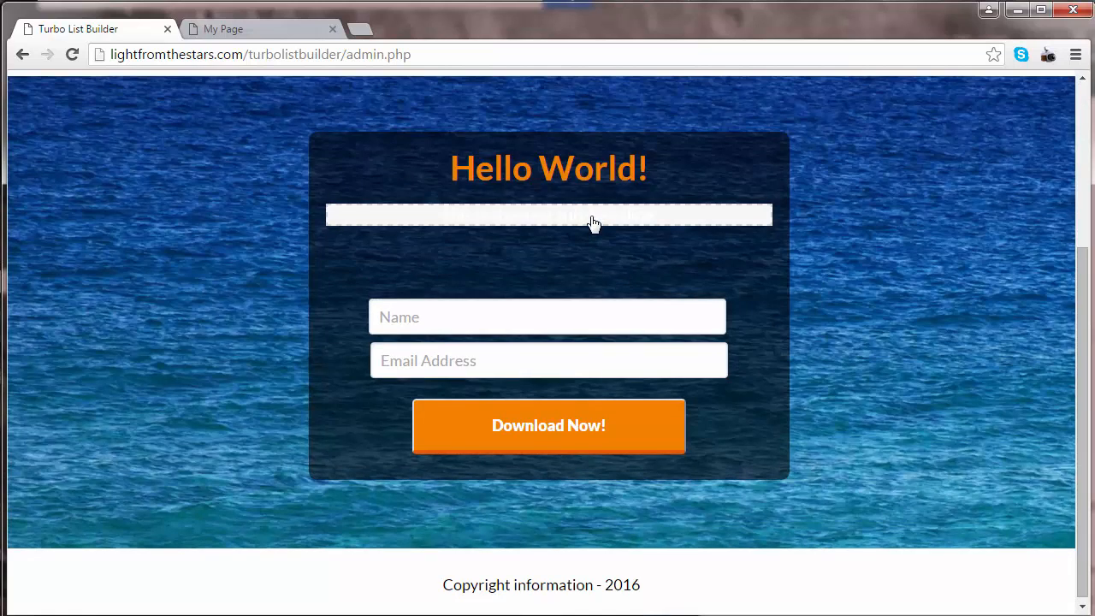
{"action": "double_click", "coordinate": [593, 220]}
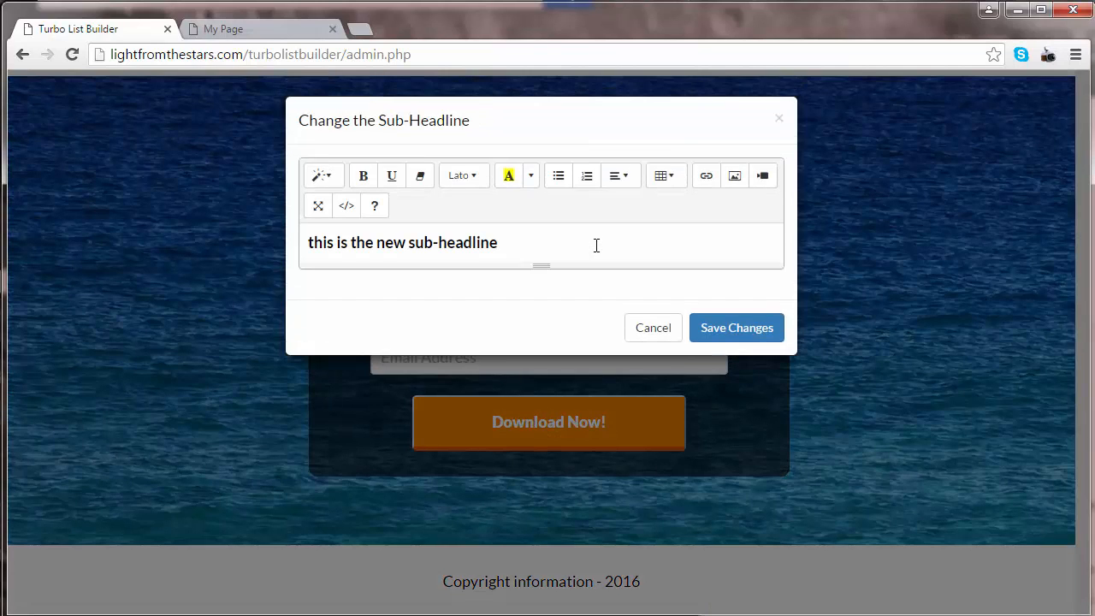
{"action": "key", "text": "ctrl+a"}
{"action": "left_click", "coordinate": [217, 239]}
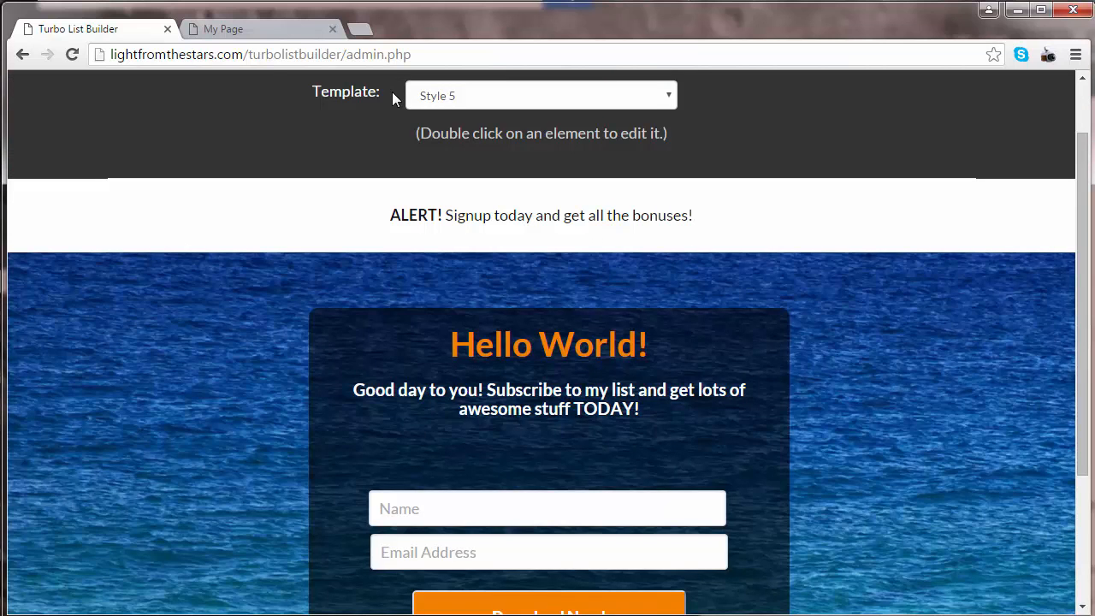
Step: Reload the live squeeze page and check its headline and sub-headline against the edits
{"action": "left_click", "coordinate": [258, 28]}
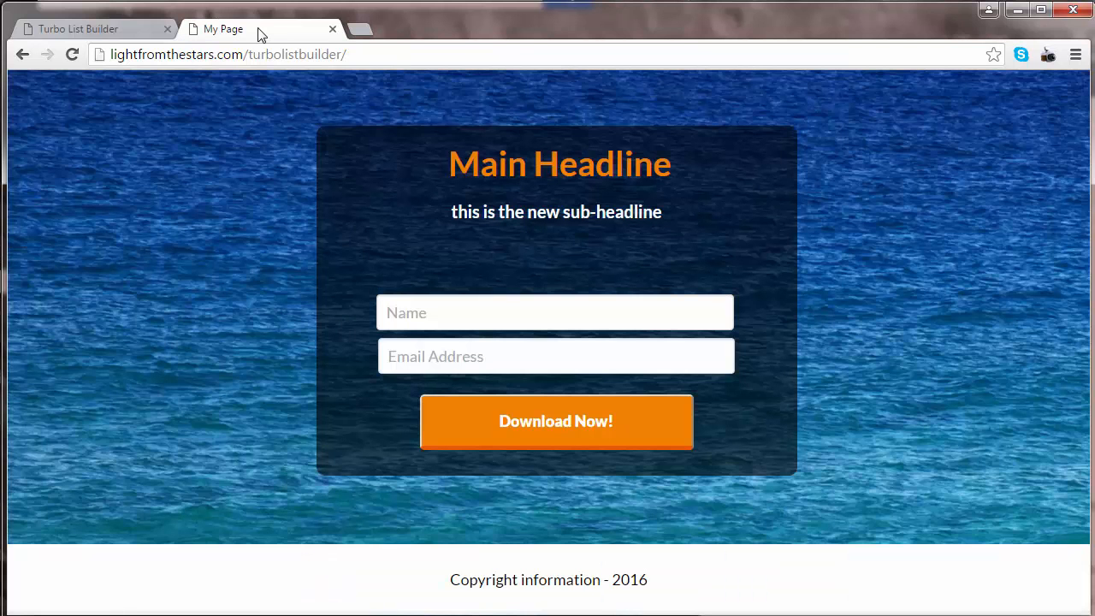
{"action": "key", "text": "F5"}
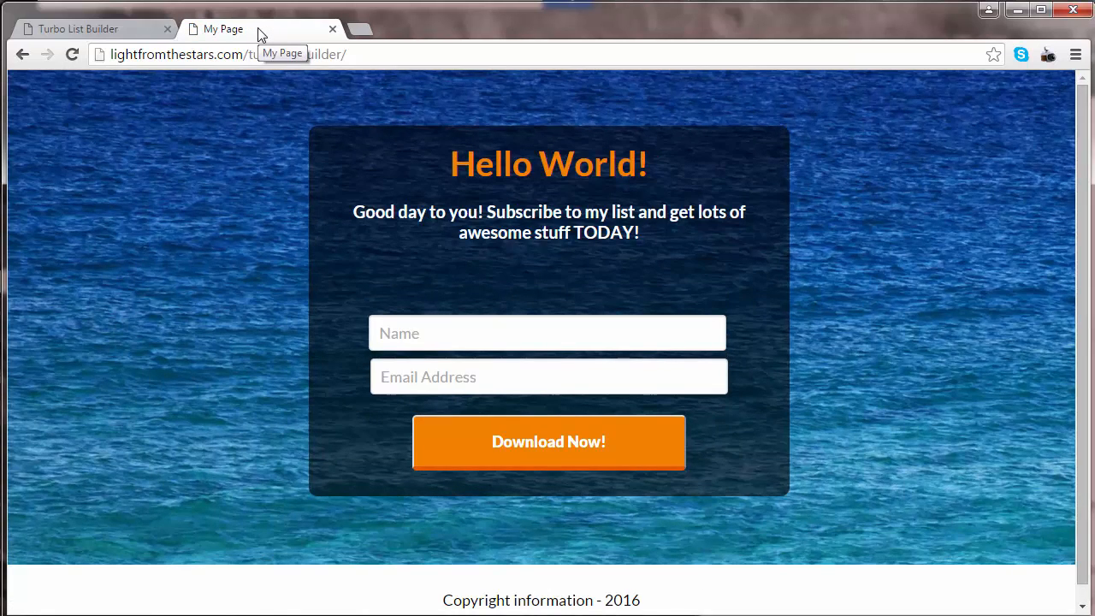
{"action": "left_click_drag", "start_coordinate": [662, 187], "coordinate": [446, 167]}
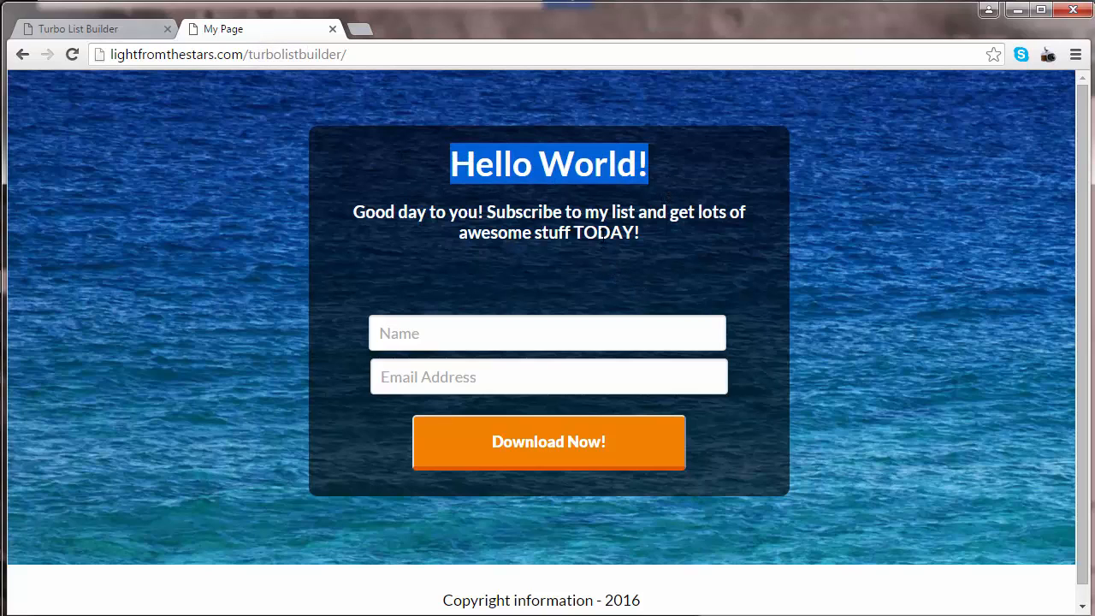
{"action": "left_click_drag", "start_coordinate": [641, 233], "coordinate": [353, 212]}
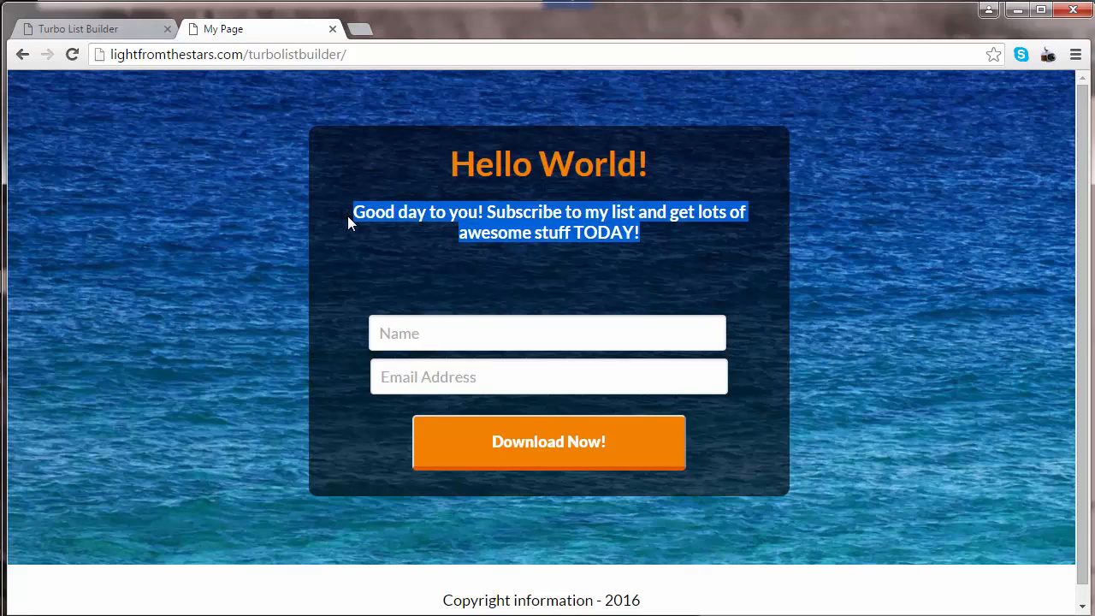
{"action": "left_click", "coordinate": [559, 233]}
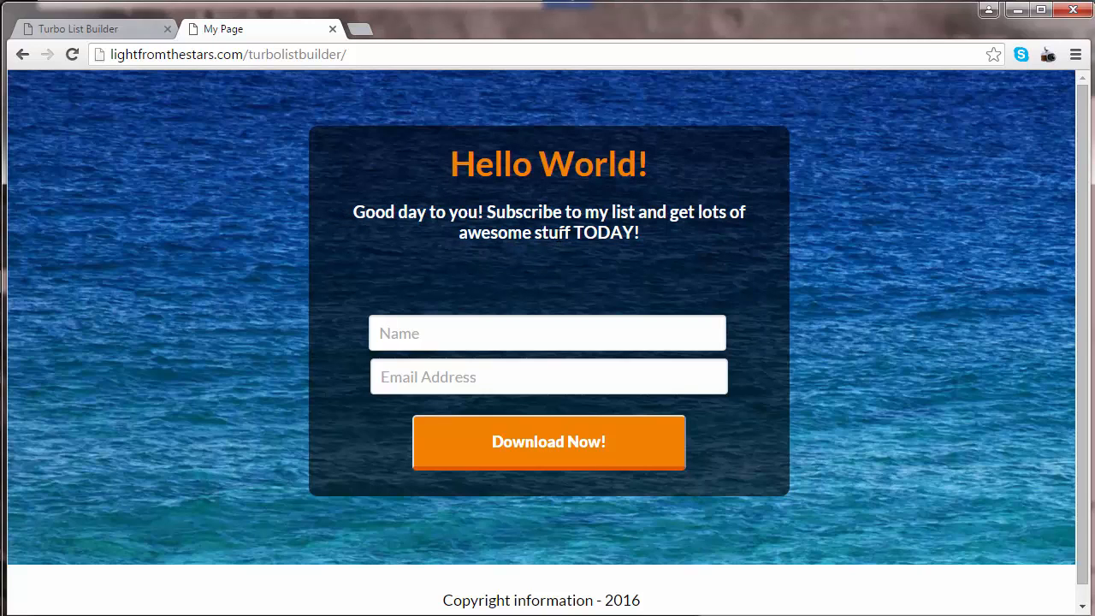